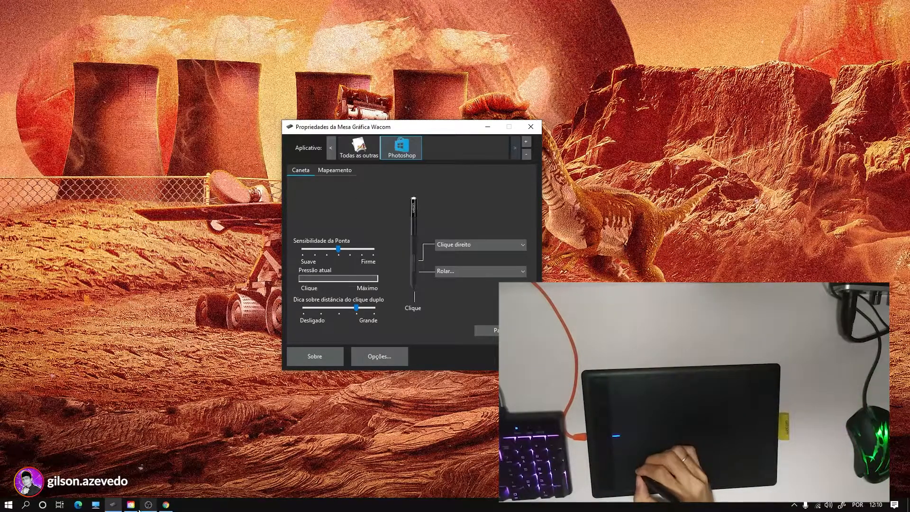
Switch to Chrome and go to the latest driver downloads on Wacom's product resources page
click(166, 505)
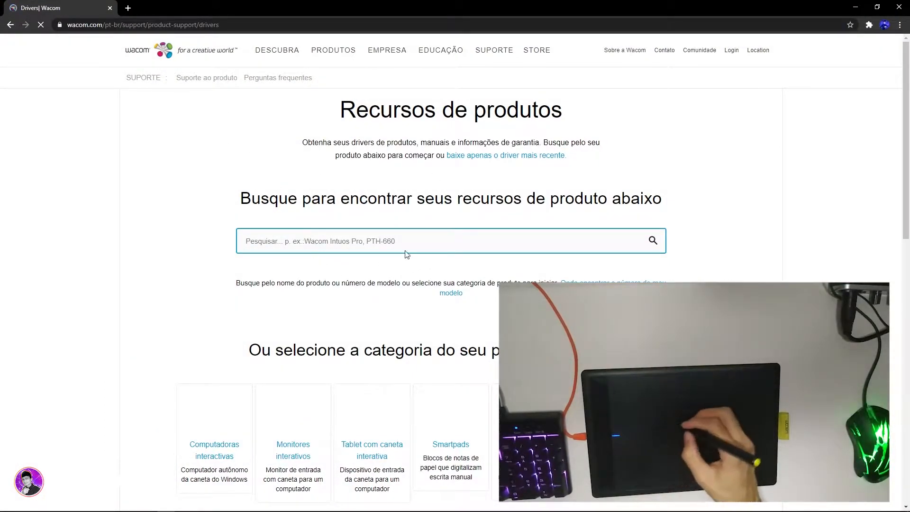
click(327, 235)
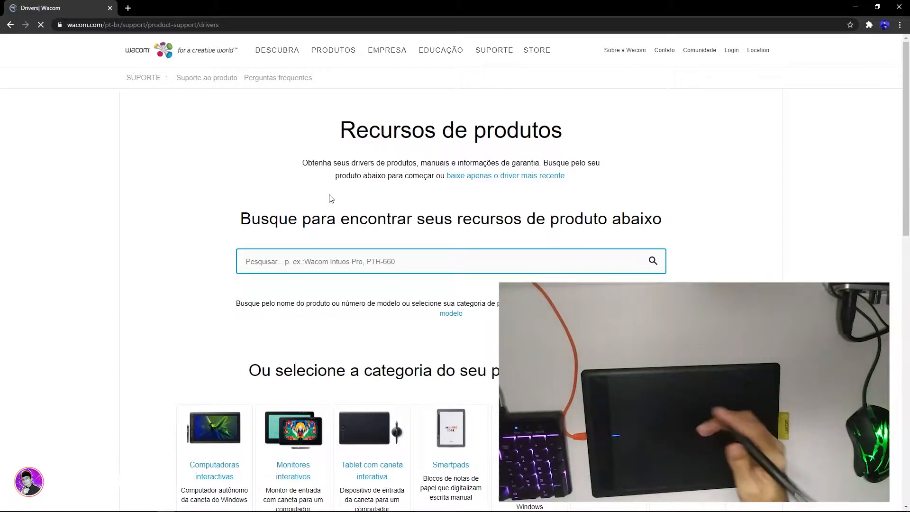
click(342, 267)
click(355, 298)
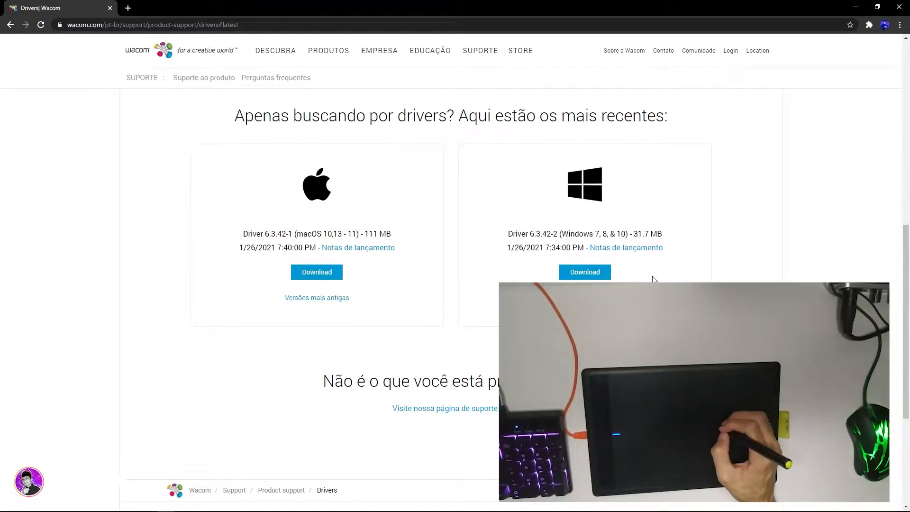
Download the Windows driver 6.3.42-2, save it in Downloads as WacomTablet_6.3.42-2.exe, and read the USB connection note
click(591, 274)
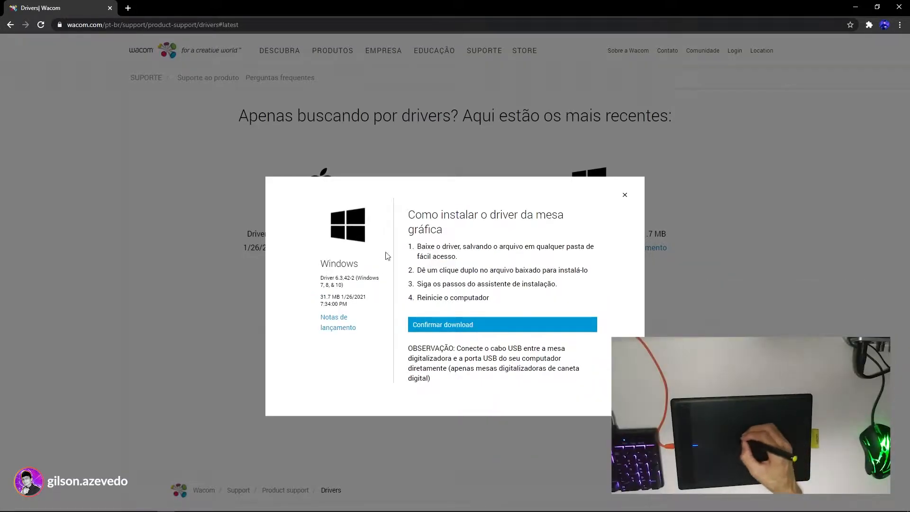
click(445, 332)
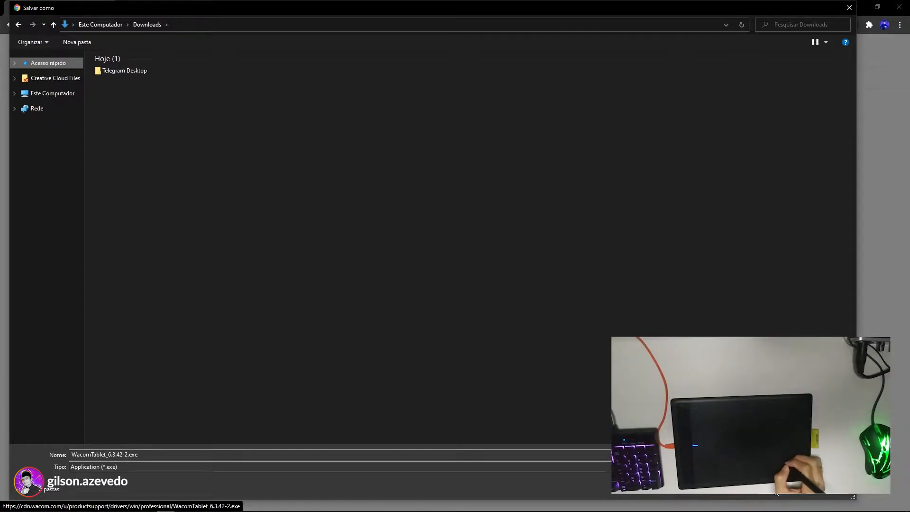
key(Return)
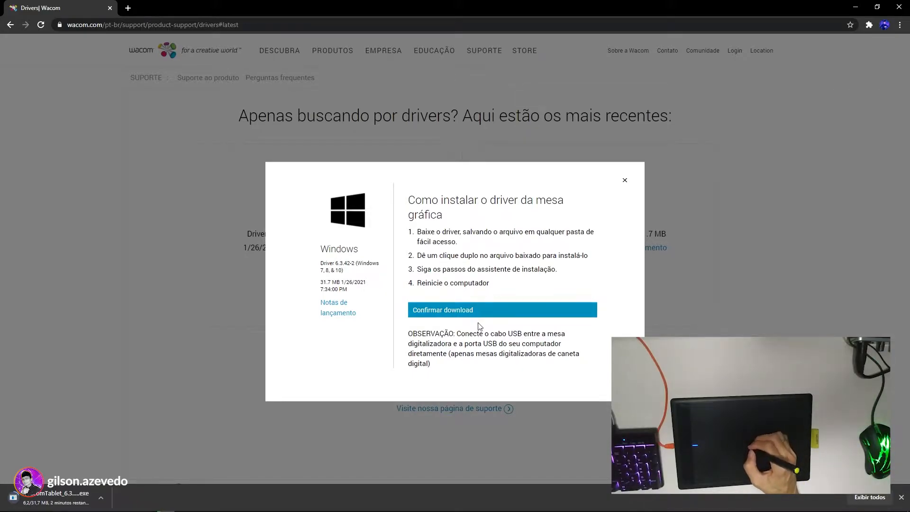
drag(456, 334, 403, 341)
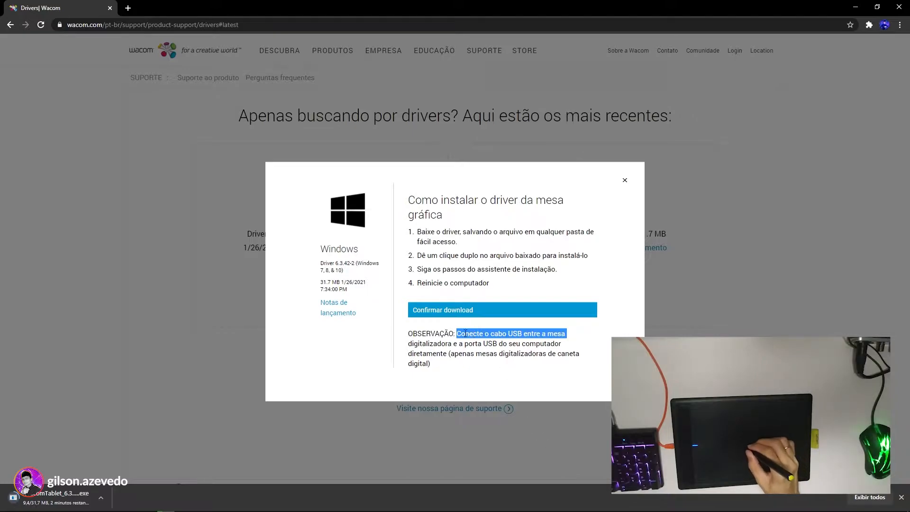
click(441, 331)
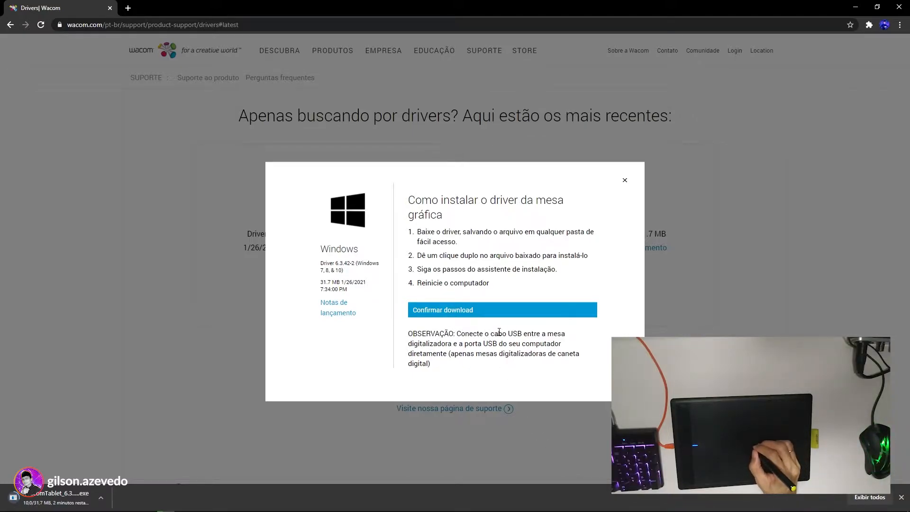
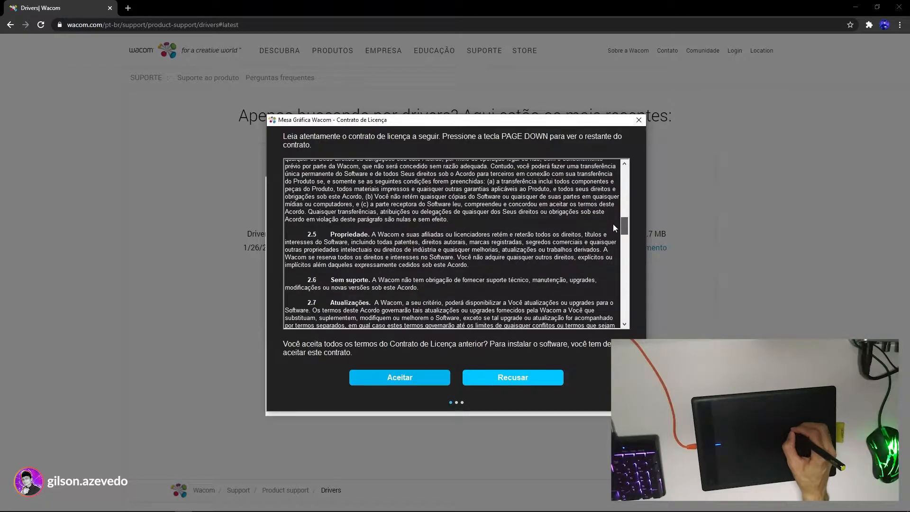
Read through and accept the Wacom licence agreement to install the driver, and close the installer and the web page's download instructions
scroll(613, 224, down, 9)
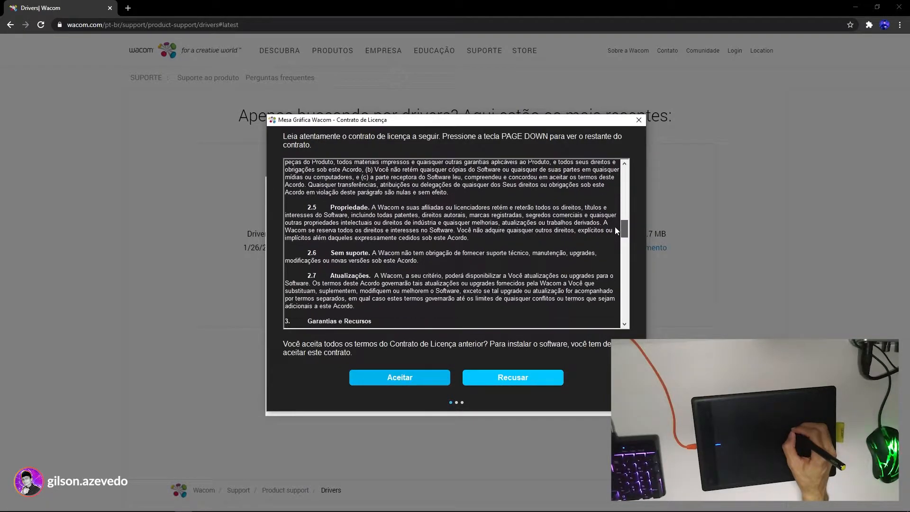
scroll(617, 247, down, 4)
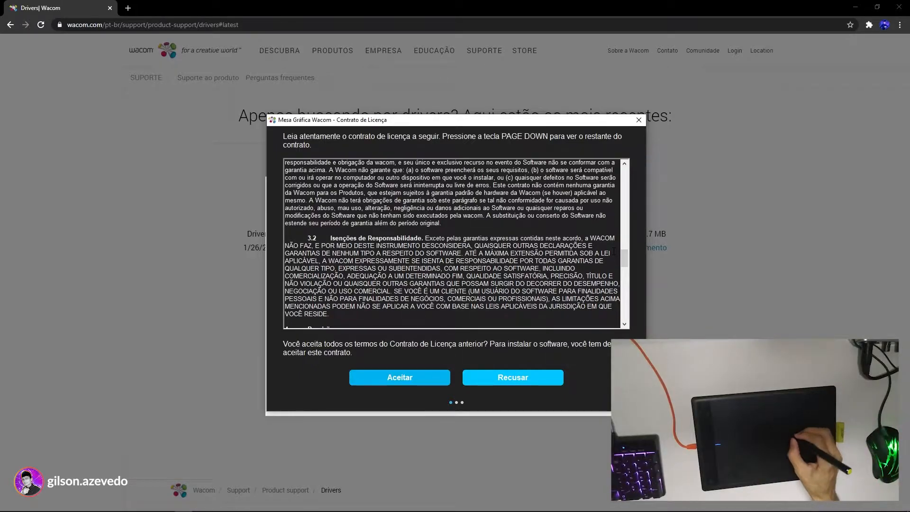
drag(626, 261, 633, 319)
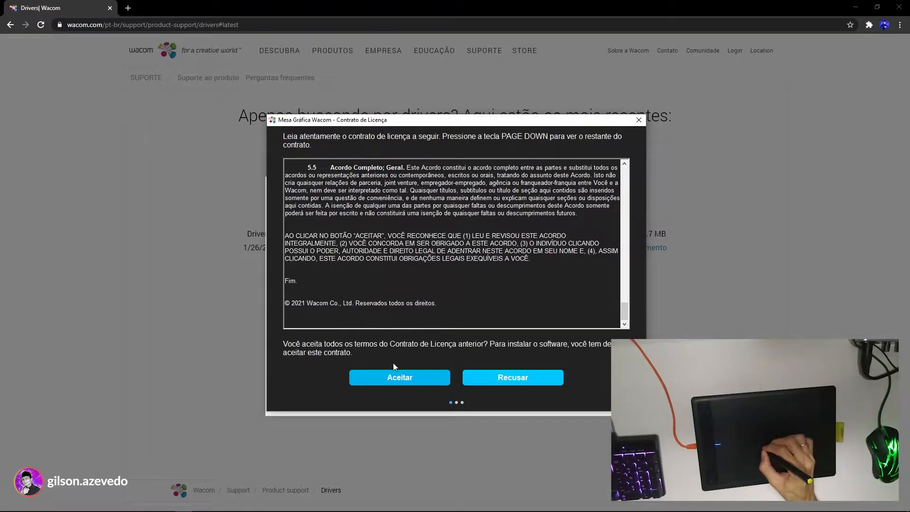
click(396, 379)
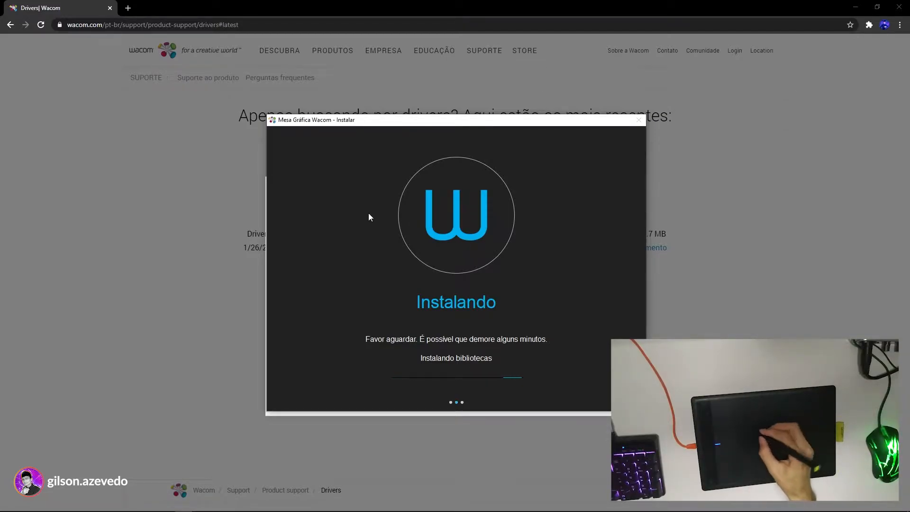
click(639, 122)
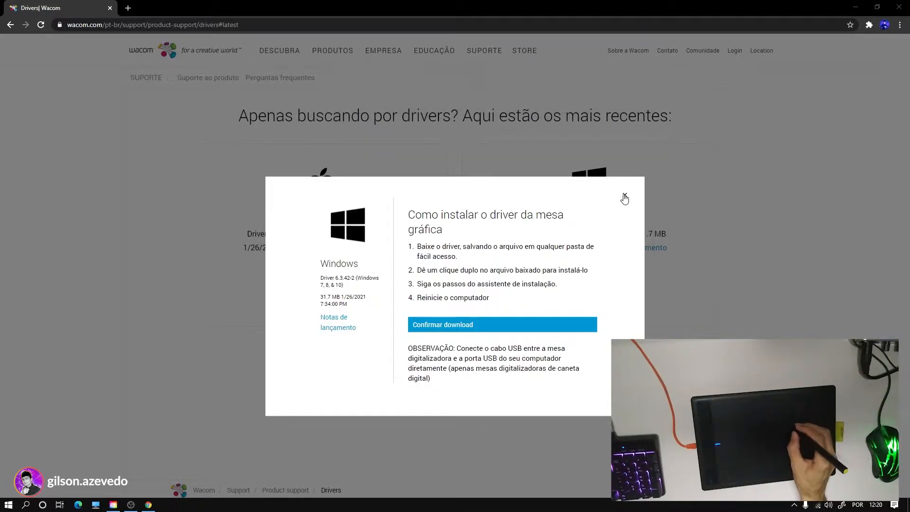
click(626, 196)
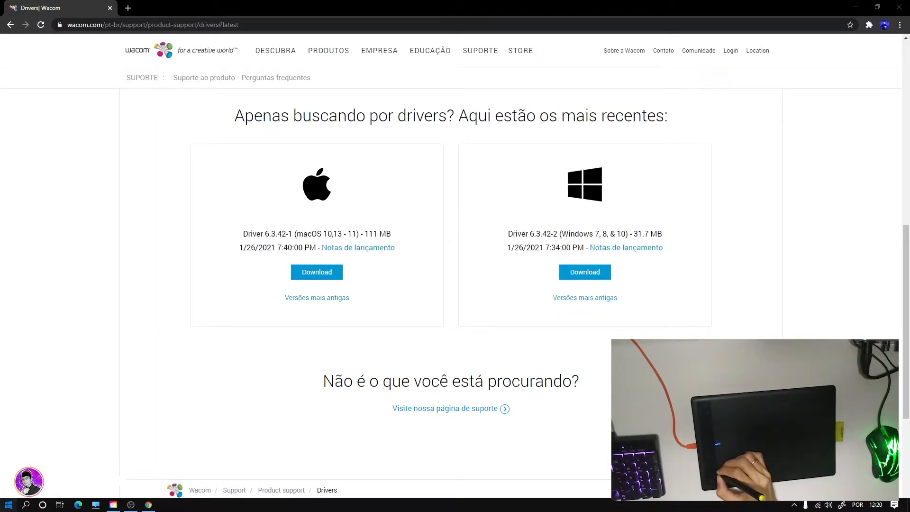
Find and open Propriedades da Mesa Gráfica Wacom from the Windows search
click(8, 504)
text(w)
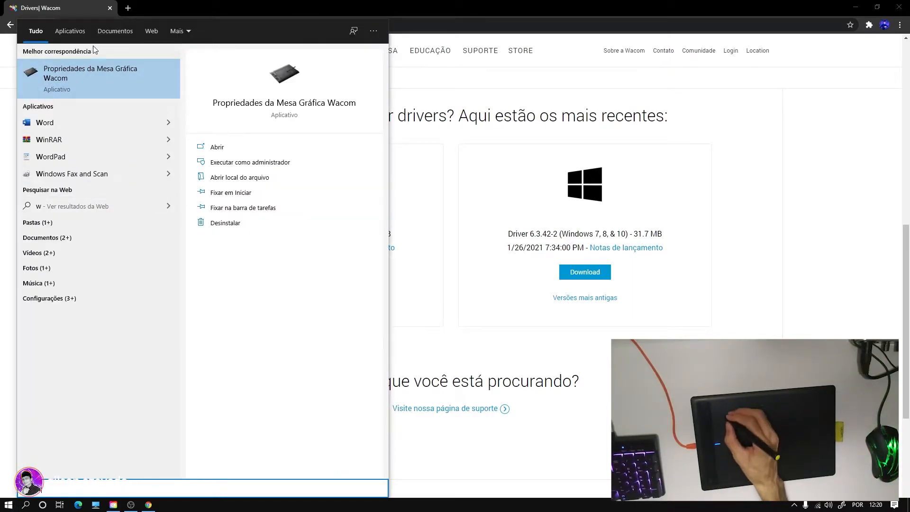
click(79, 81)
drag(386, 133, 428, 129)
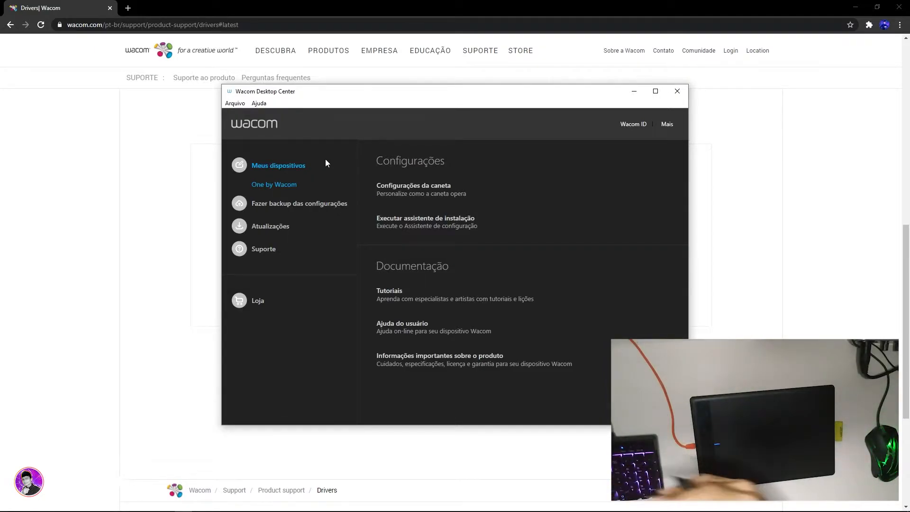
Examine the connected devices and available updates in Wacom Desktop Center, ending on the One by Wacom page
click(274, 164)
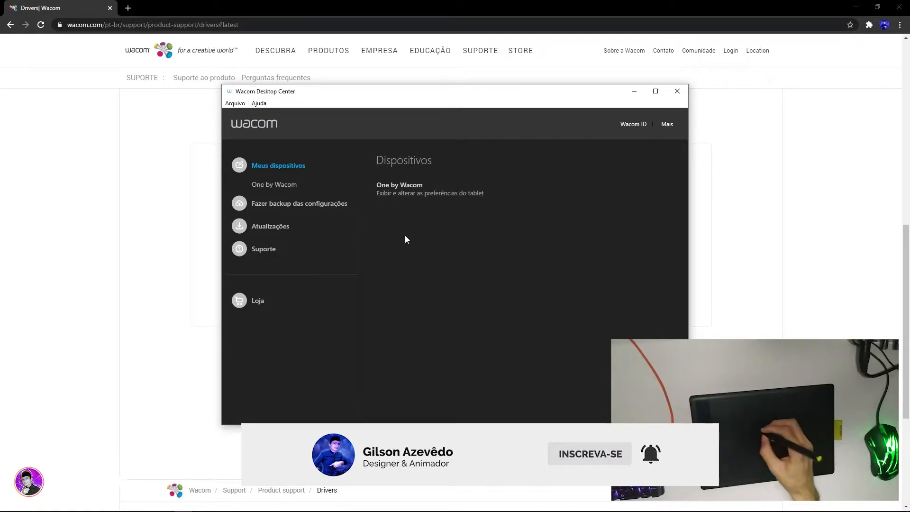
click(284, 187)
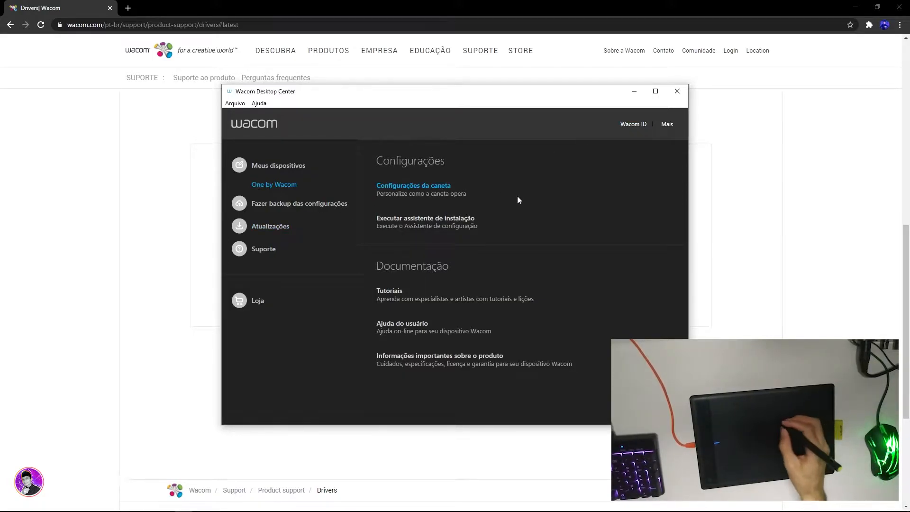
click(300, 227)
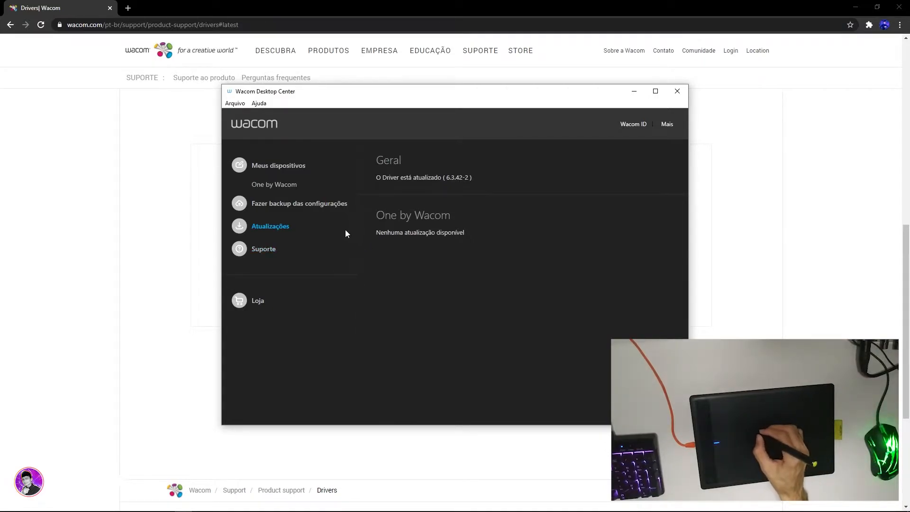
click(285, 185)
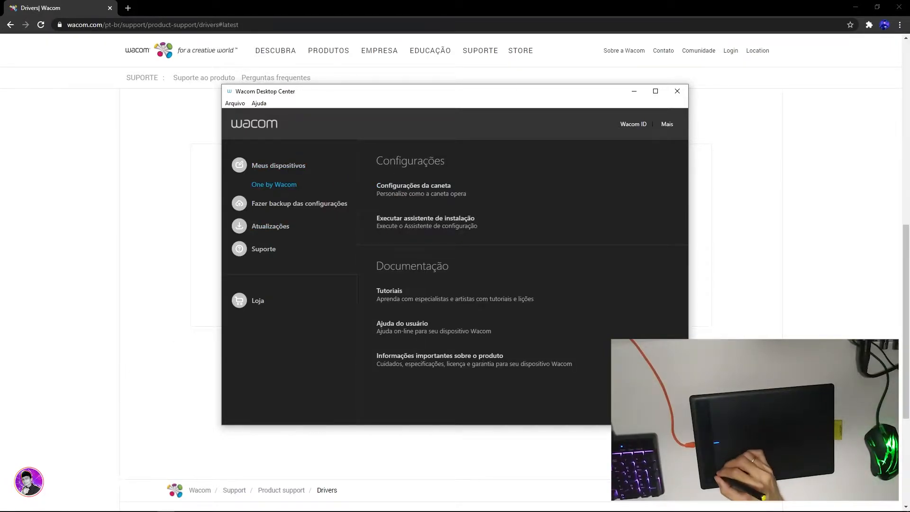
Open the pen settings for the One by Wacom and close Wacom Desktop Center
click(8, 505)
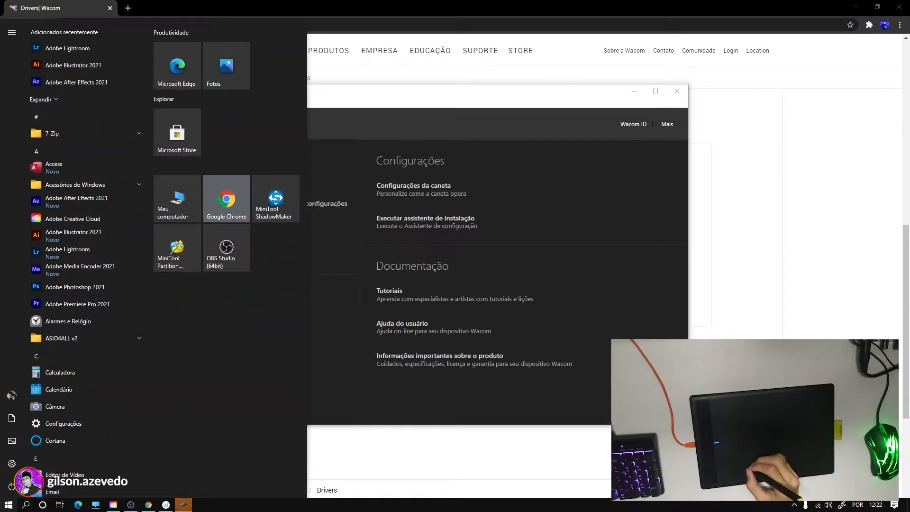
click(8, 505)
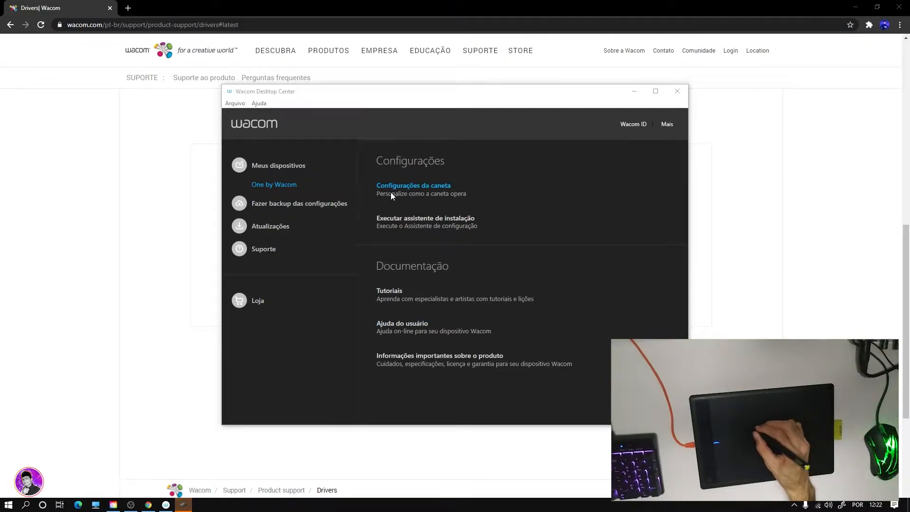
click(277, 186)
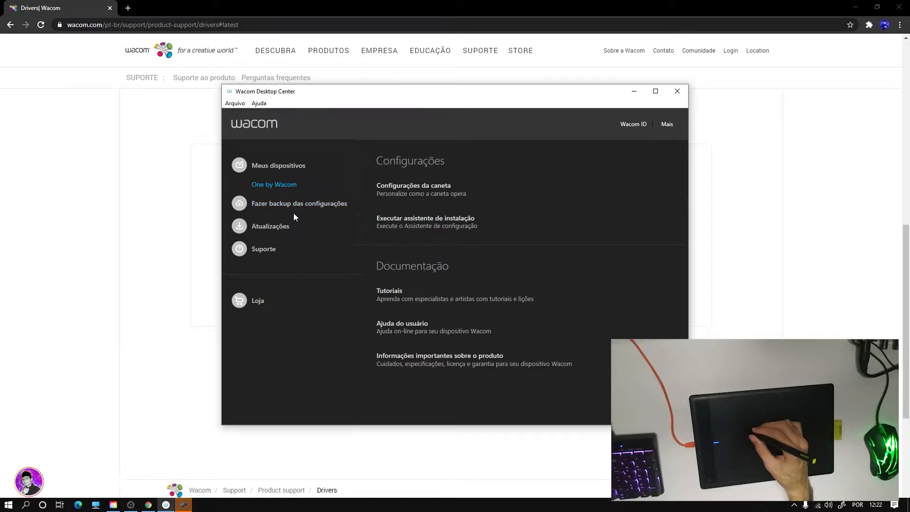
click(404, 186)
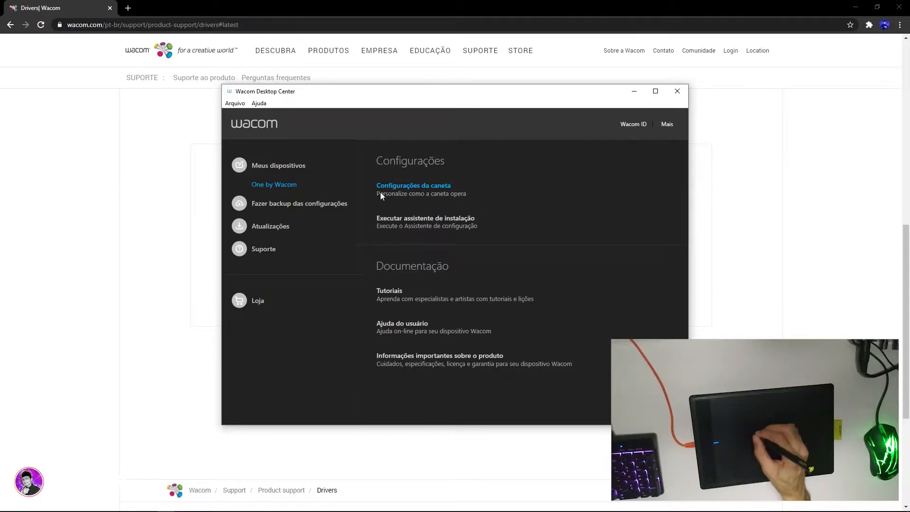
click(185, 506)
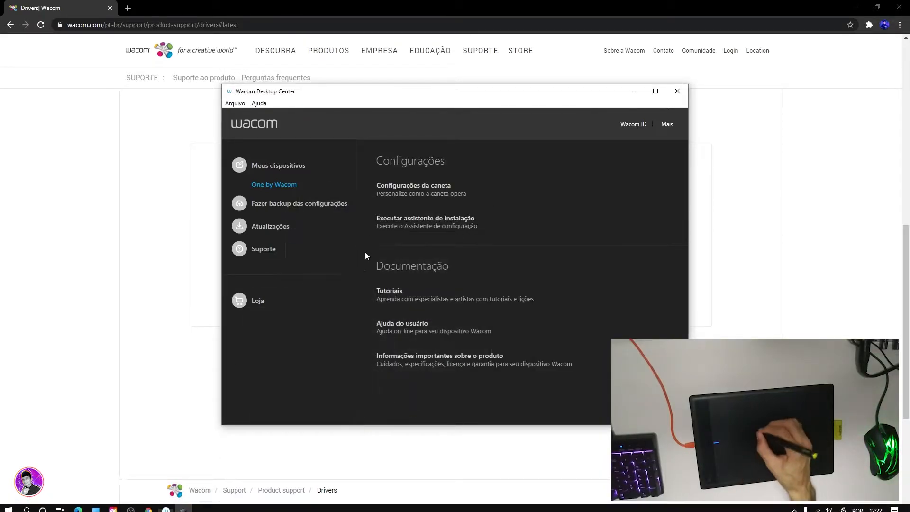
click(184, 506)
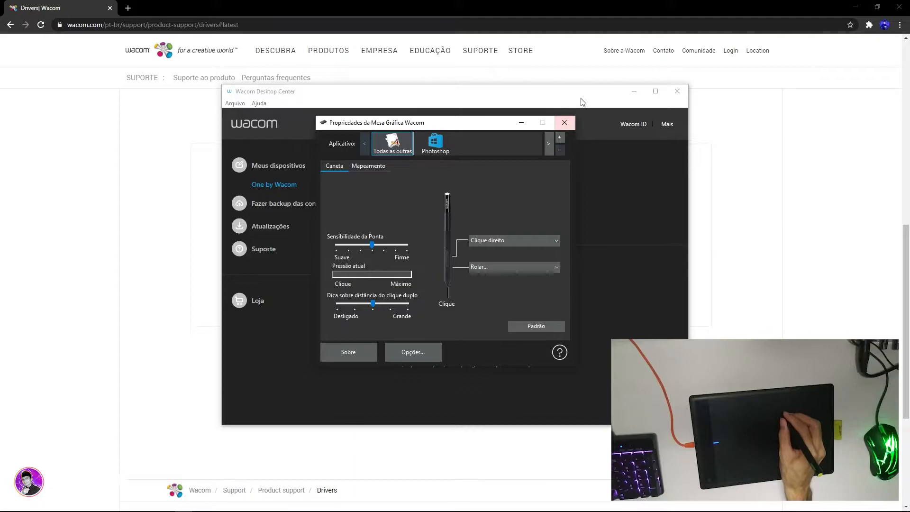
click(564, 122)
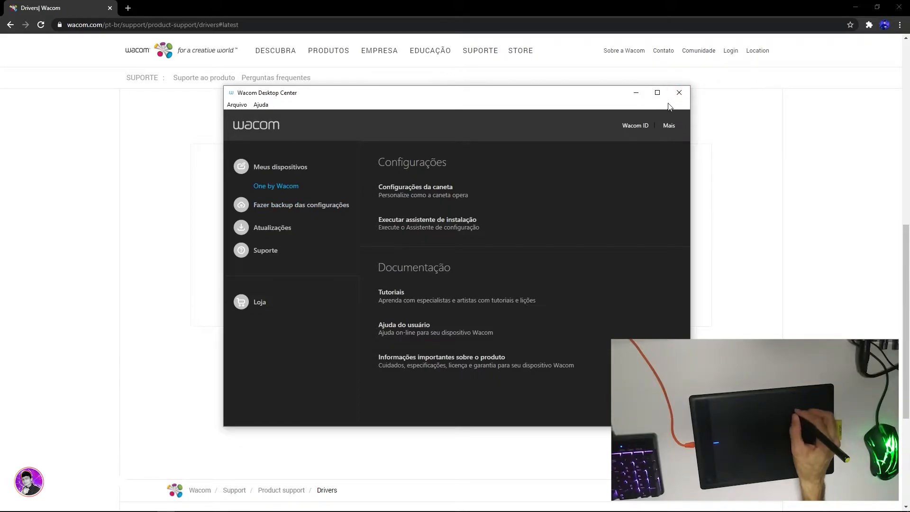
click(679, 93)
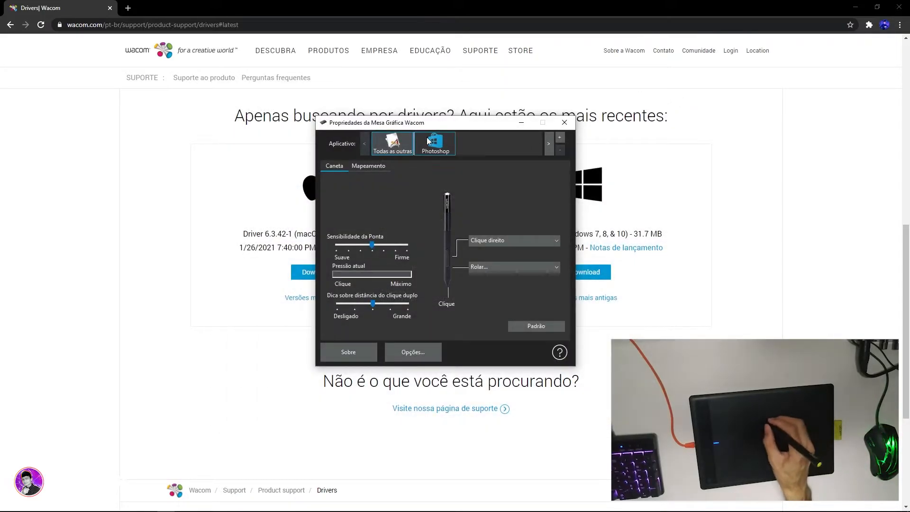
Remove the Photoshop entry from the tablet properties' application list, leaving one pen configuration for all applications
drag(427, 125, 427, 119)
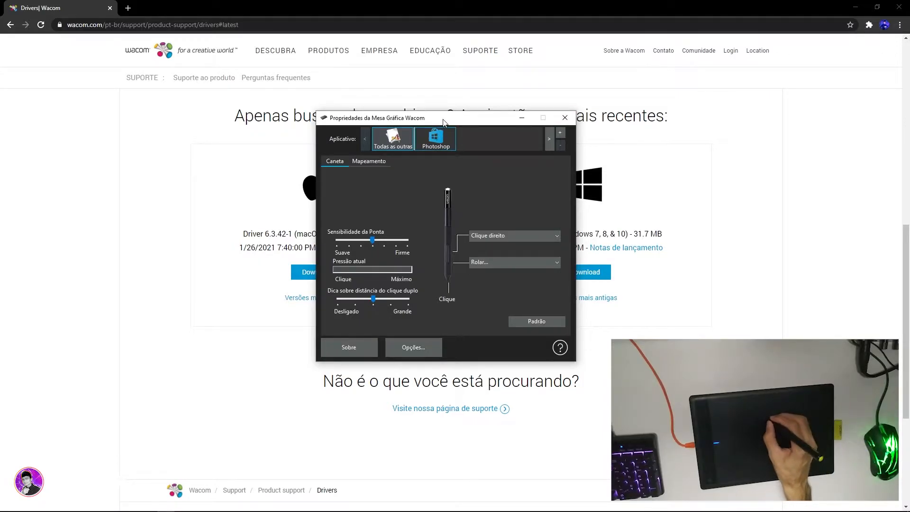
drag(446, 122, 443, 118)
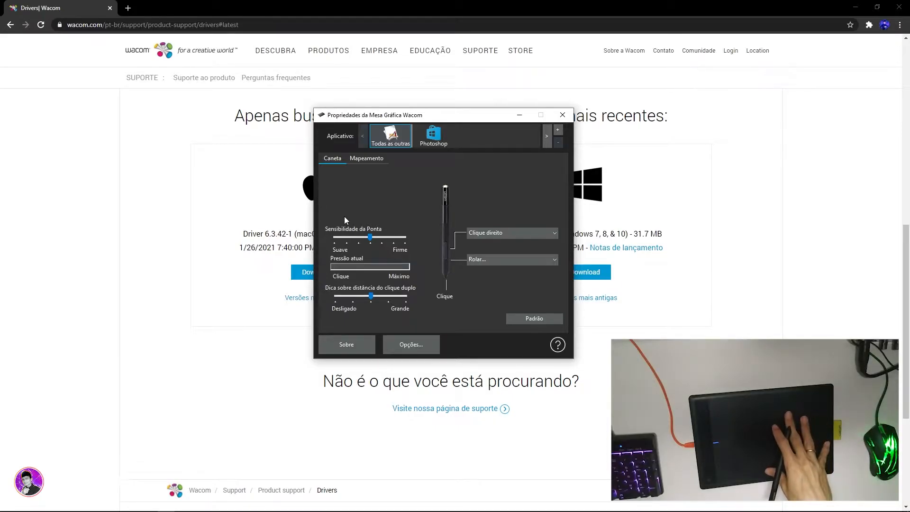
click(441, 133)
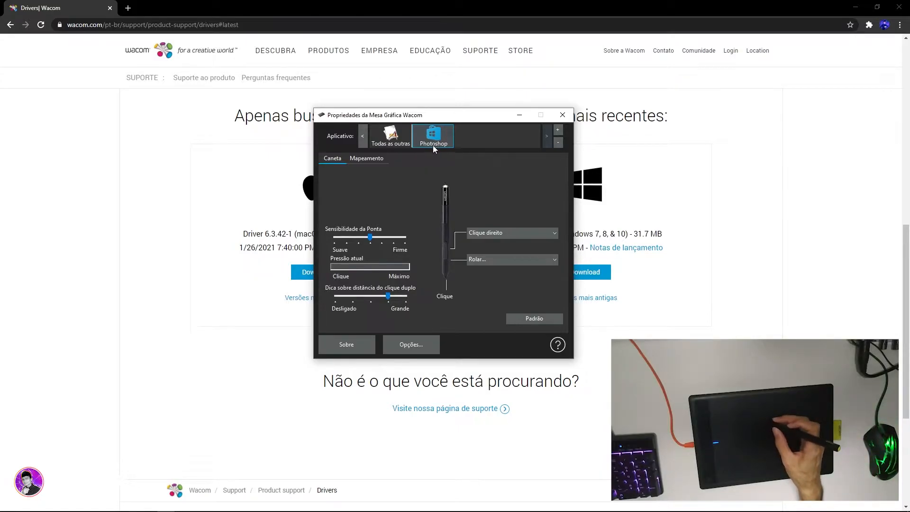
click(558, 143)
click(424, 268)
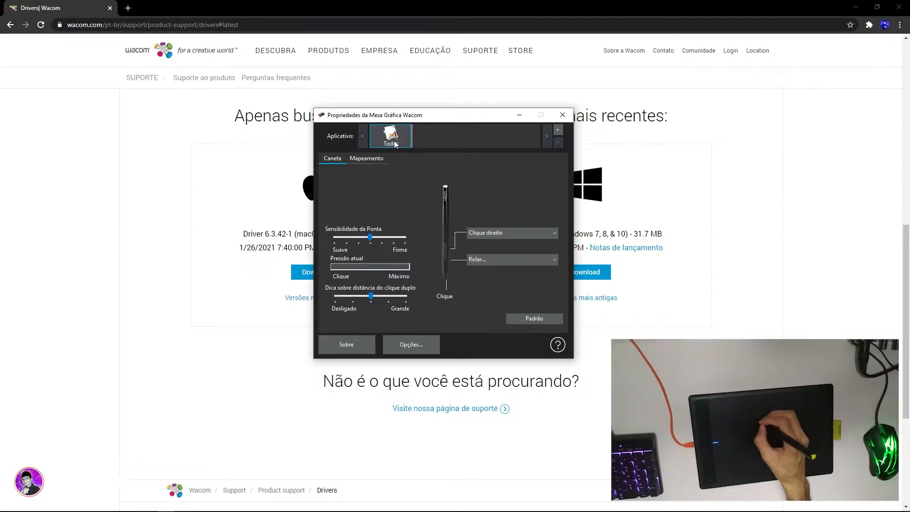
Examine the functions that can be assigned to the pen's upper and lower side buttons
click(332, 161)
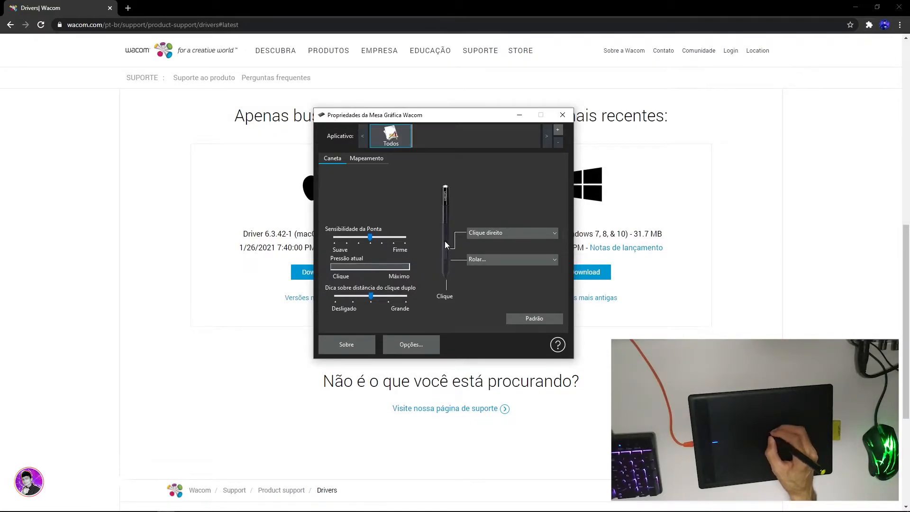
click(488, 232)
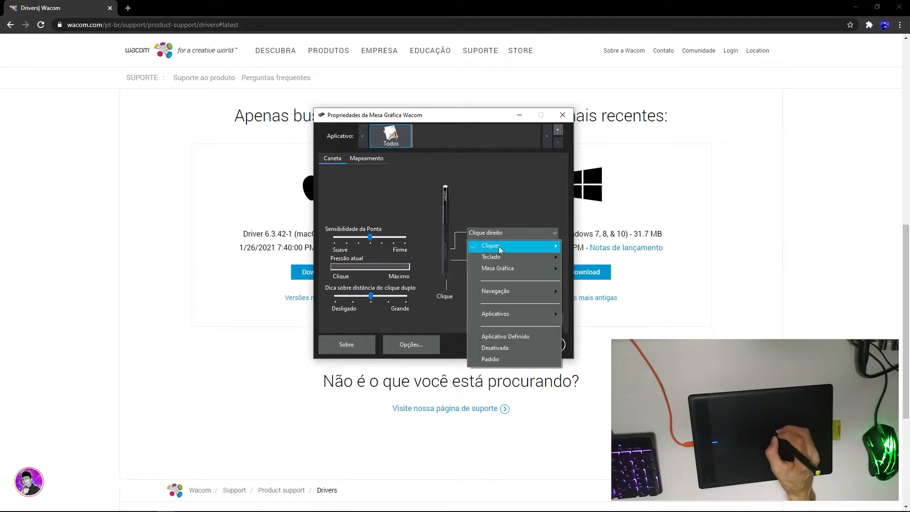
mouse_move(514, 246)
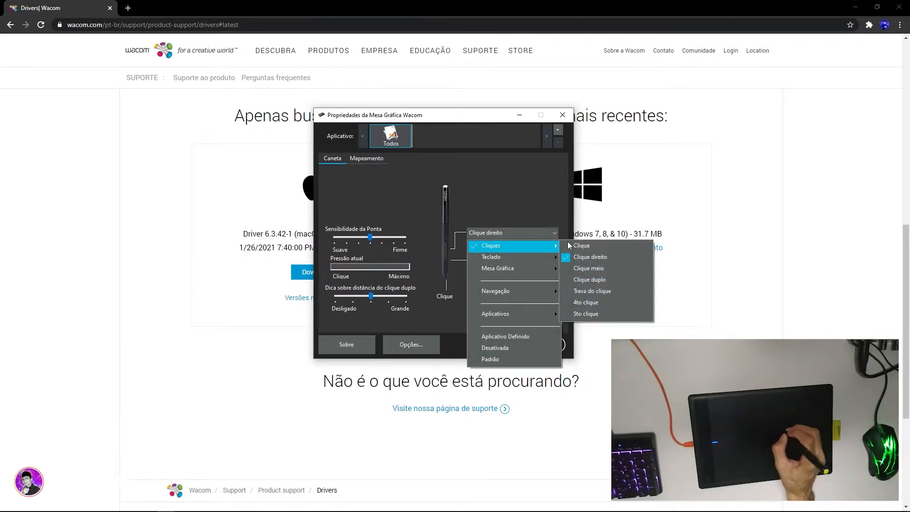
click(511, 201)
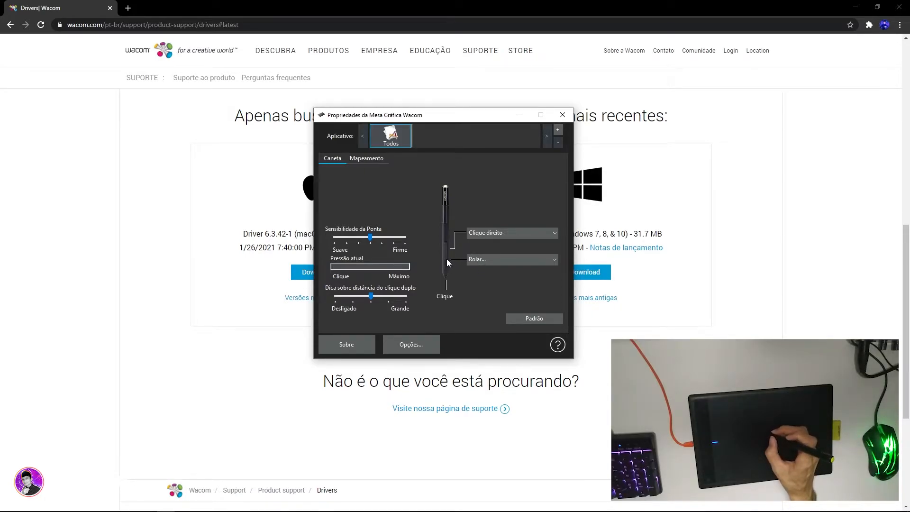
click(494, 259)
mouse_move(521, 317)
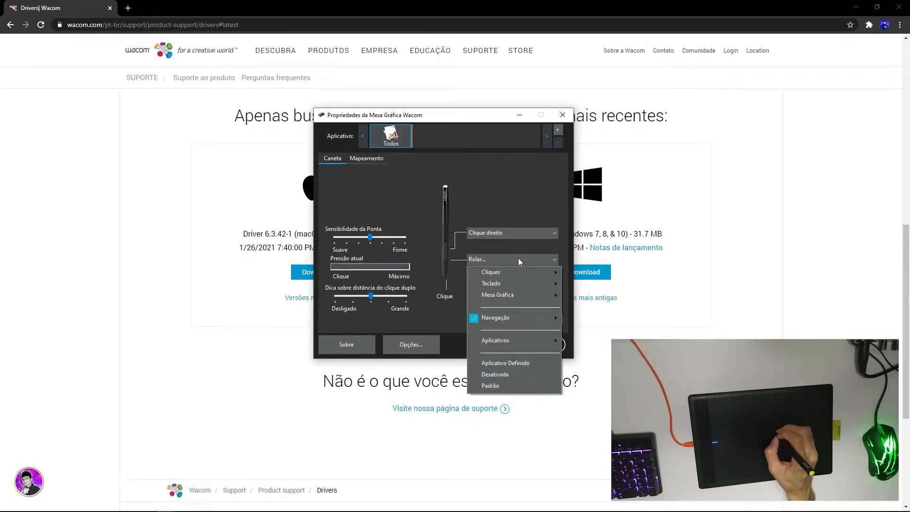
click(490, 210)
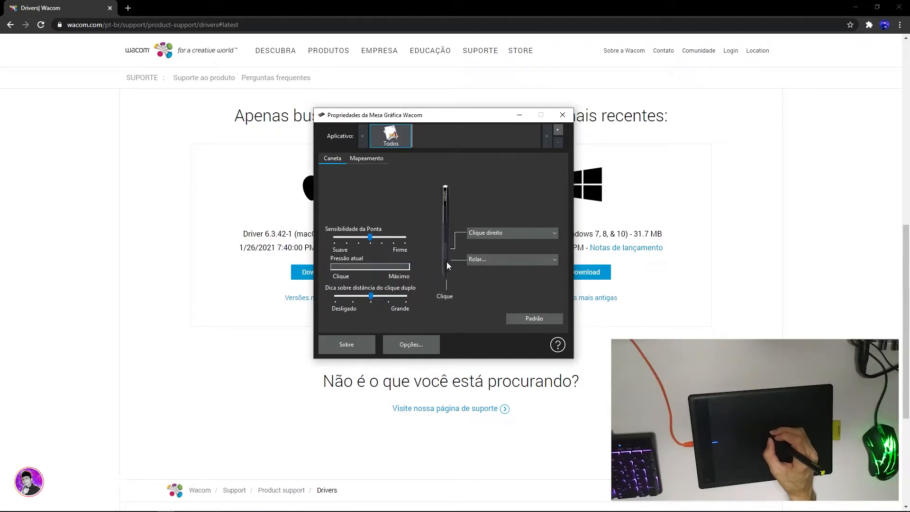
Assign the Mesa Gráfica function Apagar to the pen's lower side button
click(526, 259)
mouse_move(529, 275)
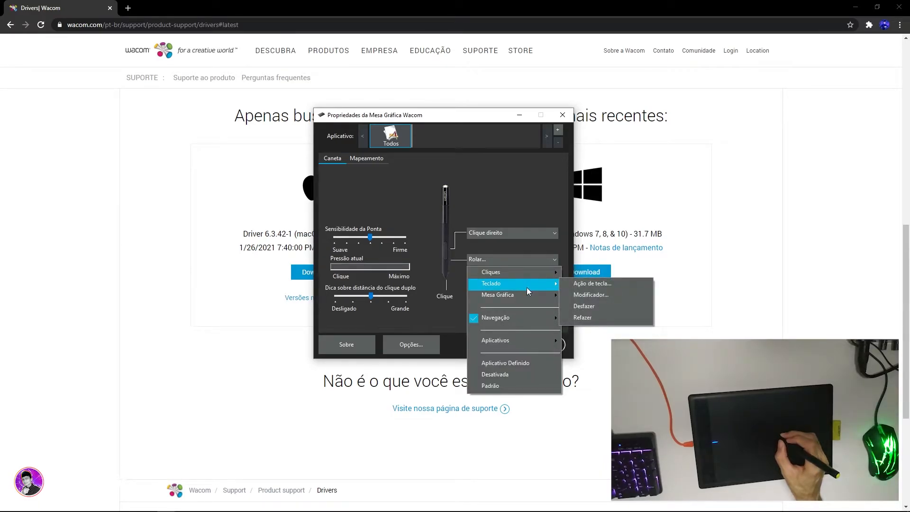
mouse_move(528, 296)
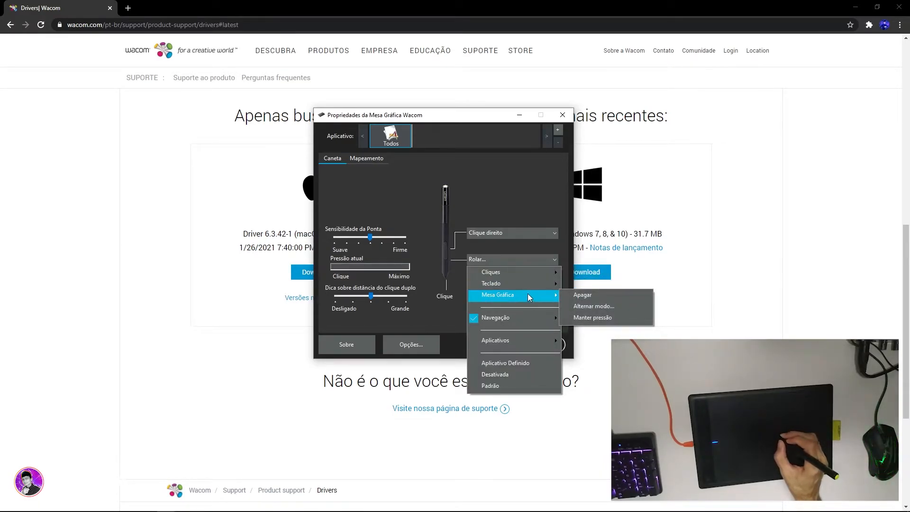
click(581, 295)
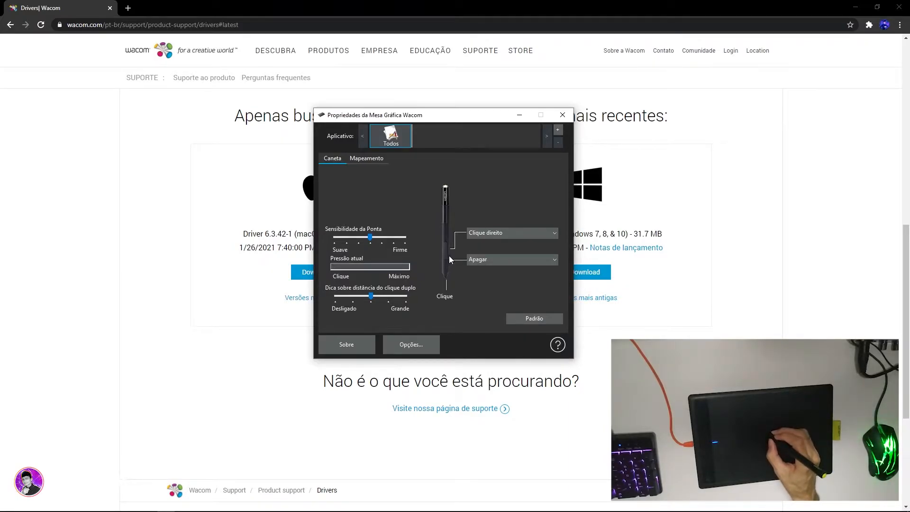
drag(469, 280, 469, 283)
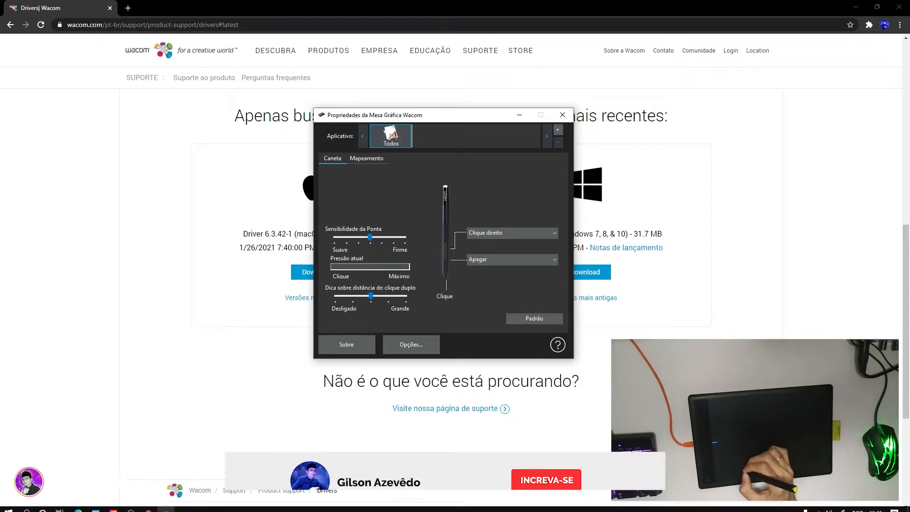
Switch to Creative Cloud Desktop, launch Photoshop and create a 1920 × 1080 px Web Large document at 300 ppi
click(116, 505)
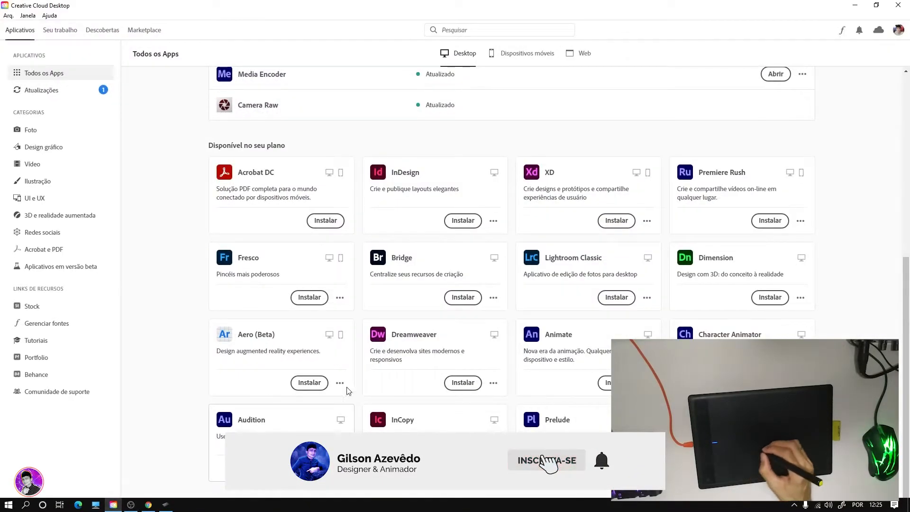
drag(906, 295, 905, 154)
click(784, 176)
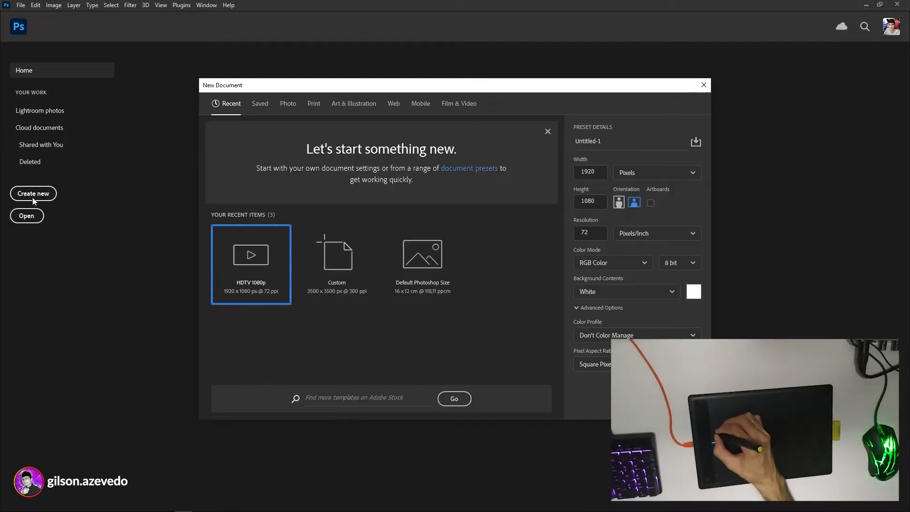
click(349, 174)
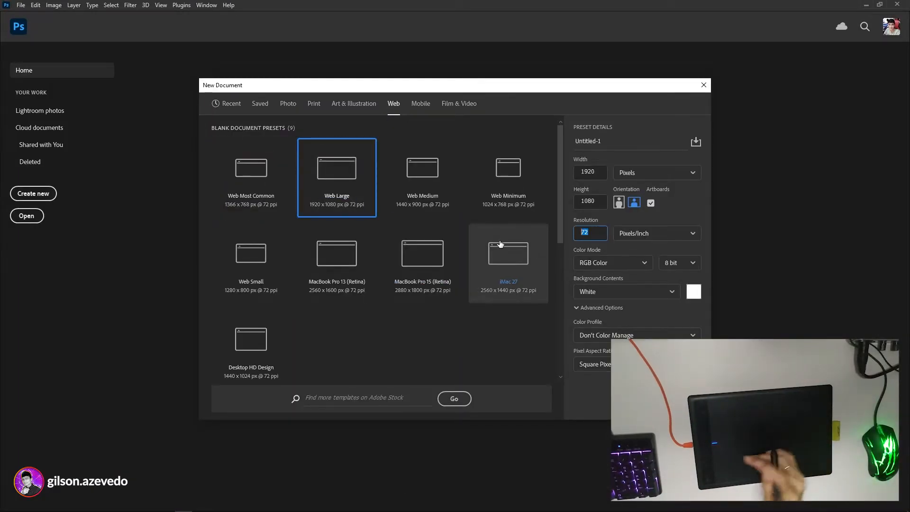
text(30)
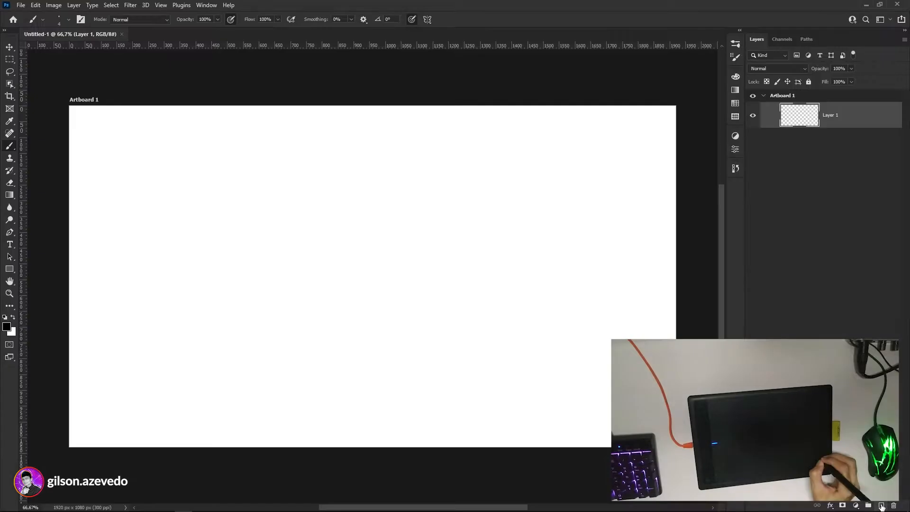
Add a second layer to Artboard 1 and set the Brush smoothing to 10%
click(882, 505)
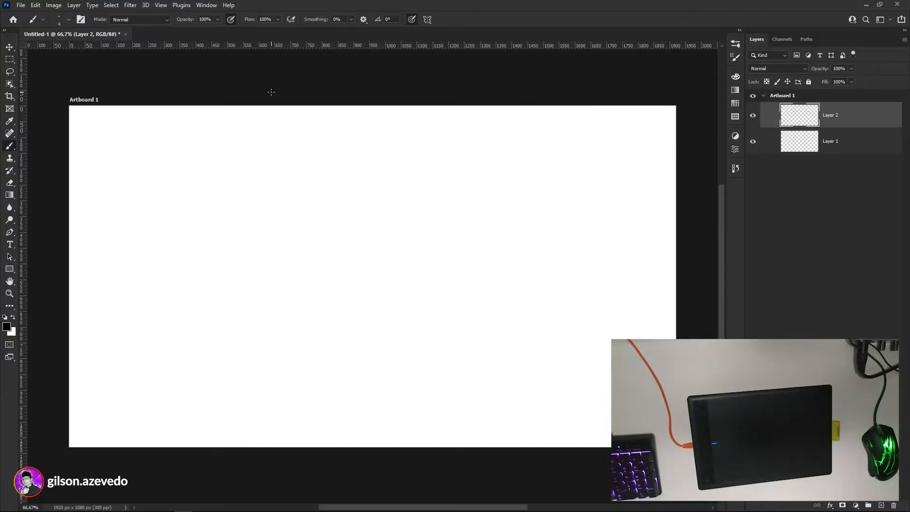
click(325, 19)
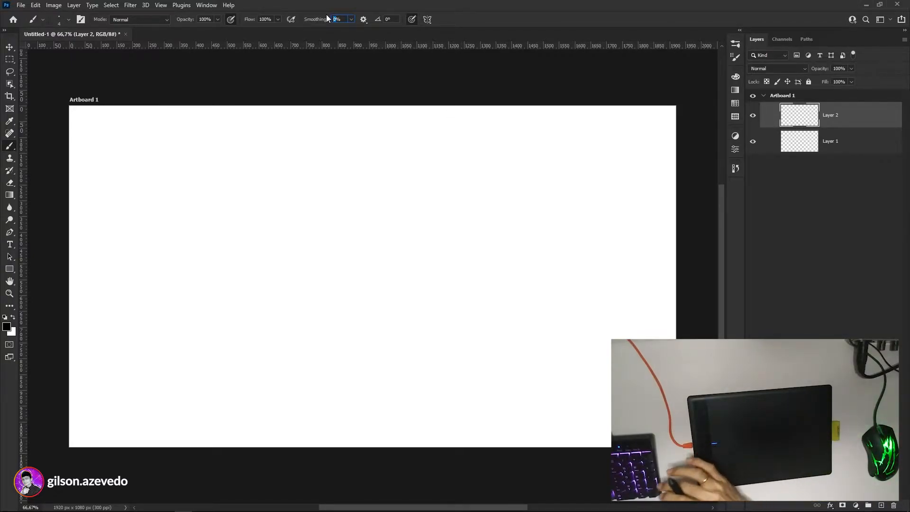
text(10)
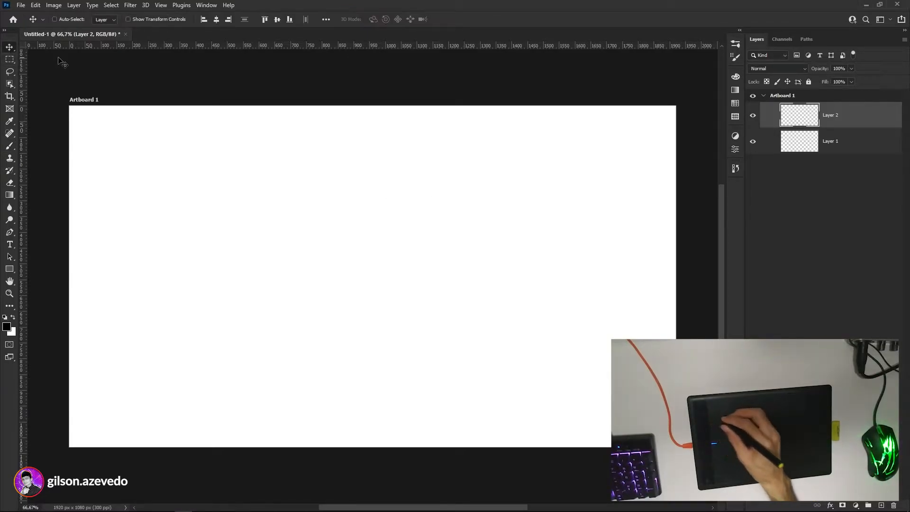
key(Return)
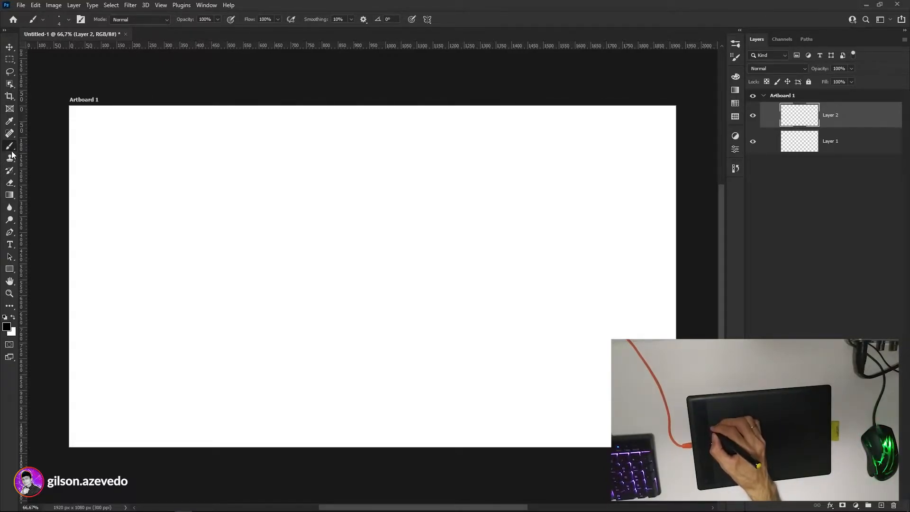
key(Return)
click(217, 20)
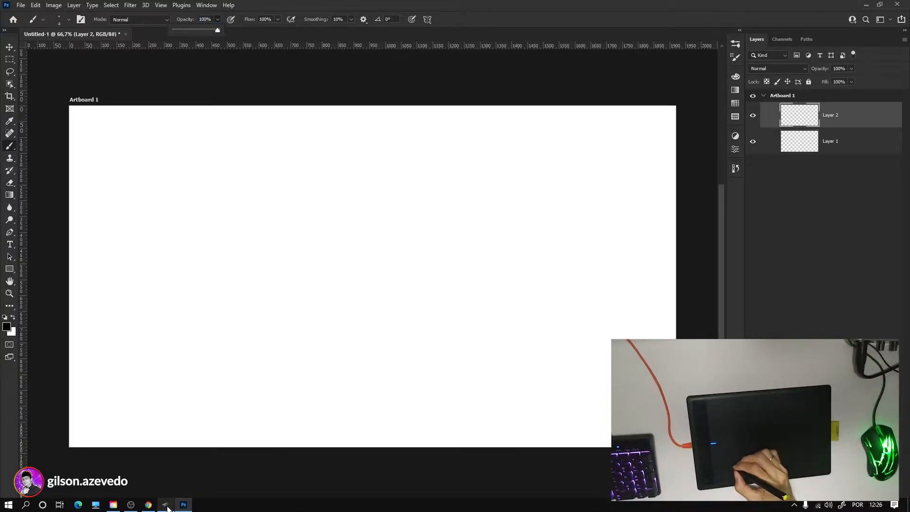
Switch to the Wacom tablet properties, set the tip sensitivity to the Firme extreme and return to Photoshop
click(166, 504)
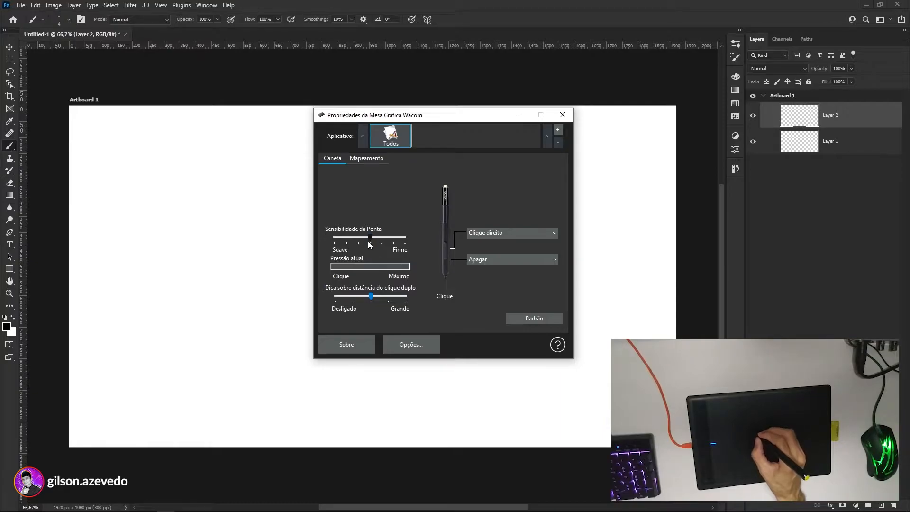
drag(372, 237, 410, 237)
click(455, 12)
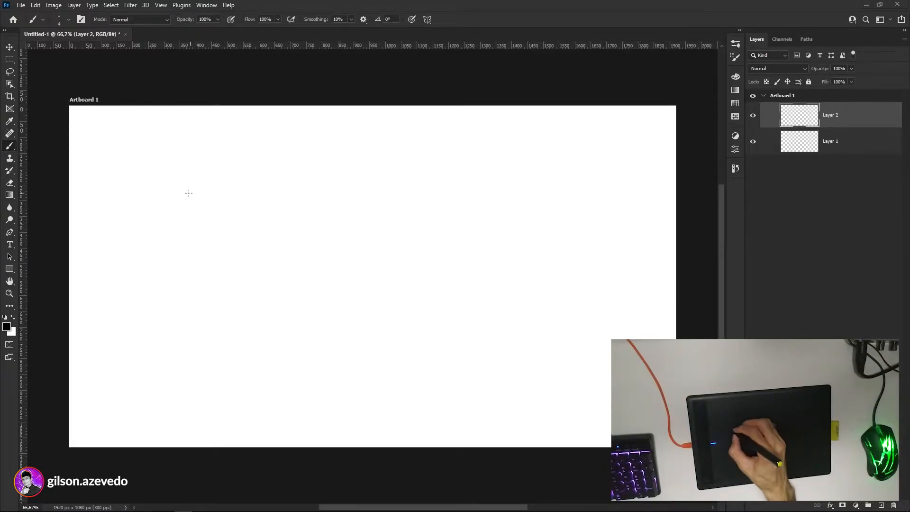
Brush a few wavy black test strokes and a figure 6 across the artboard on the top layer
mouse_move(220, 180)
mouse_down()
mouse_move(169, 232)
mouse_move(215, 263)
mouse_move(269, 280)
mouse_up()
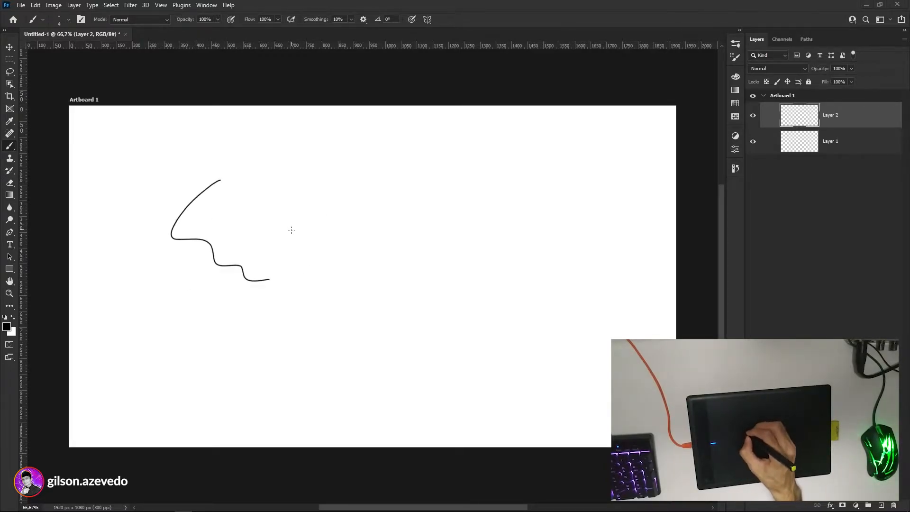
mouse_move(300, 215)
mouse_down()
mouse_move(297, 234)
mouse_move(400, 269)
mouse_up()
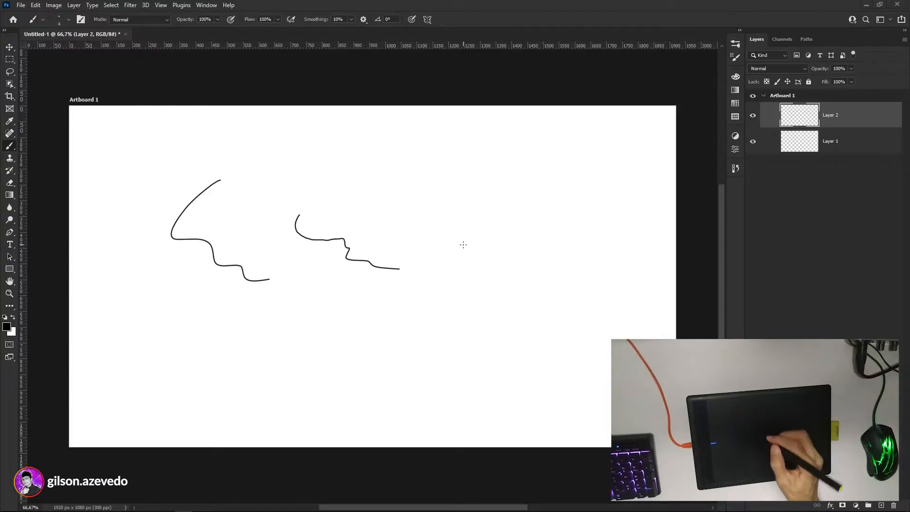
mouse_move(460, 155)
mouse_down()
mouse_move(435, 174)
mouse_move(470, 177)
mouse_move(447, 194)
mouse_move(520, 202)
mouse_move(524, 227)
mouse_move(504, 279)
mouse_up()
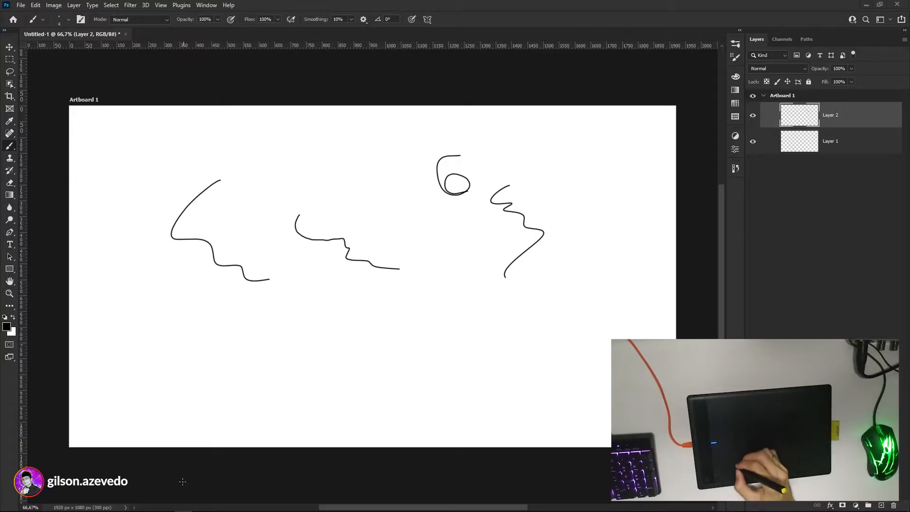
Set the tip sensitivity one mark softer than the middle in the Wacom tablet properties, and return to Photoshop
click(167, 505)
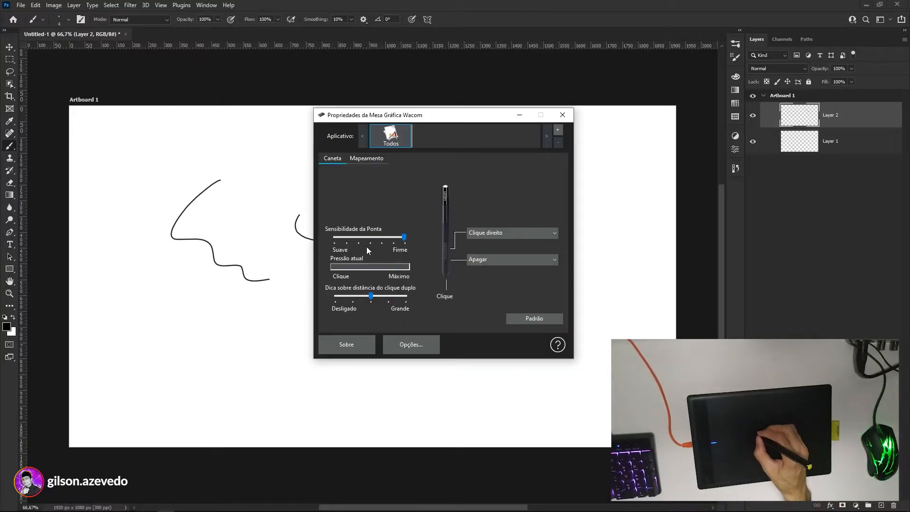
drag(369, 245, 370, 243)
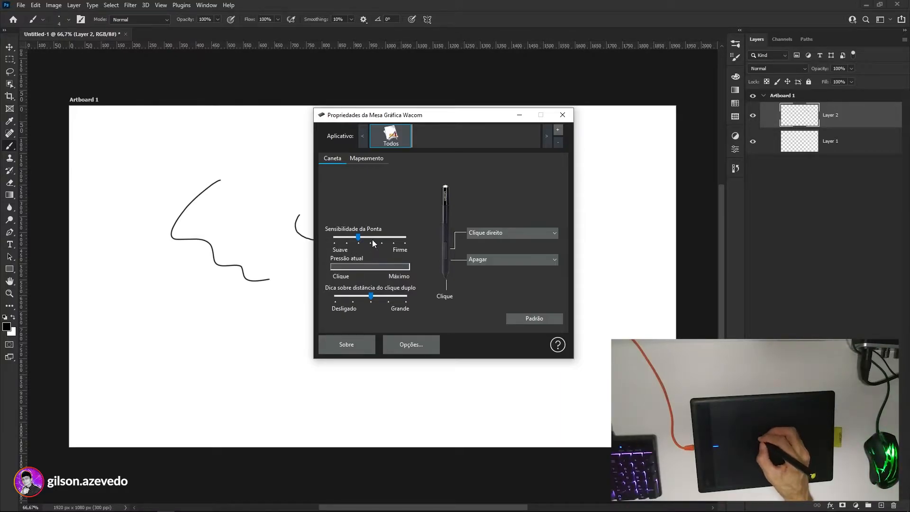
click(269, 205)
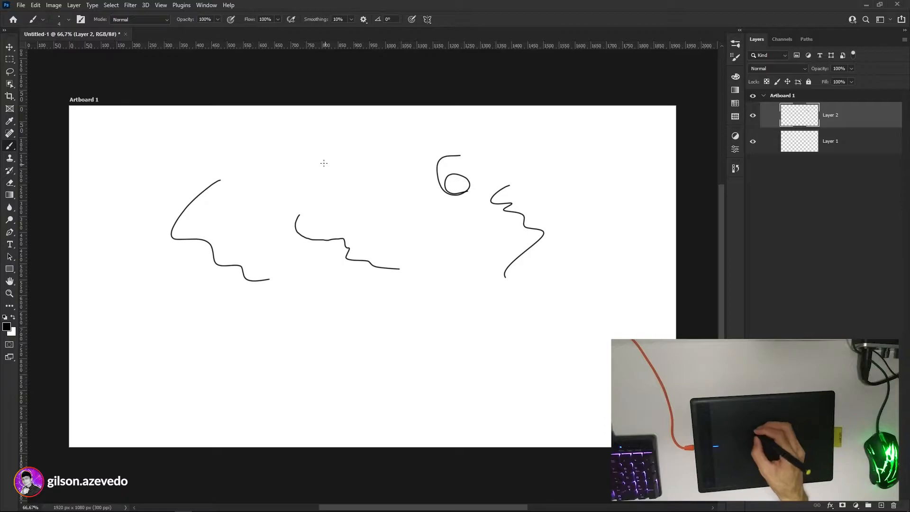
Brush more curly test strokes, small scribbles and concentric circles between and below the existing strokes
mouse_move(290, 153)
mouse_down()
mouse_move(326, 159)
mouse_move(317, 170)
mouse_move(323, 179)
mouse_move(336, 167)
mouse_move(327, 176)
mouse_move(359, 188)
mouse_move(344, 192)
mouse_move(380, 196)
mouse_up()
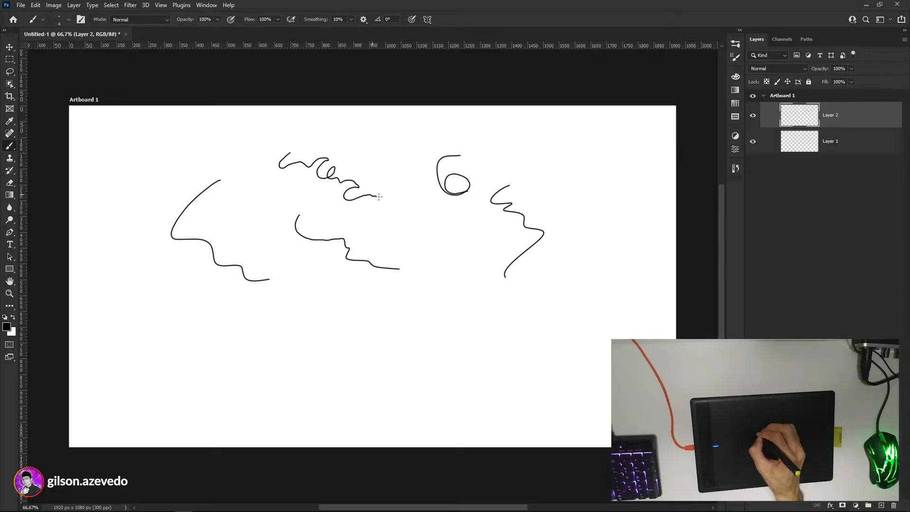
mouse_move(404, 240)
mouse_down()
mouse_move(430, 265)
mouse_move(427, 278)
mouse_move(392, 306)
mouse_up()
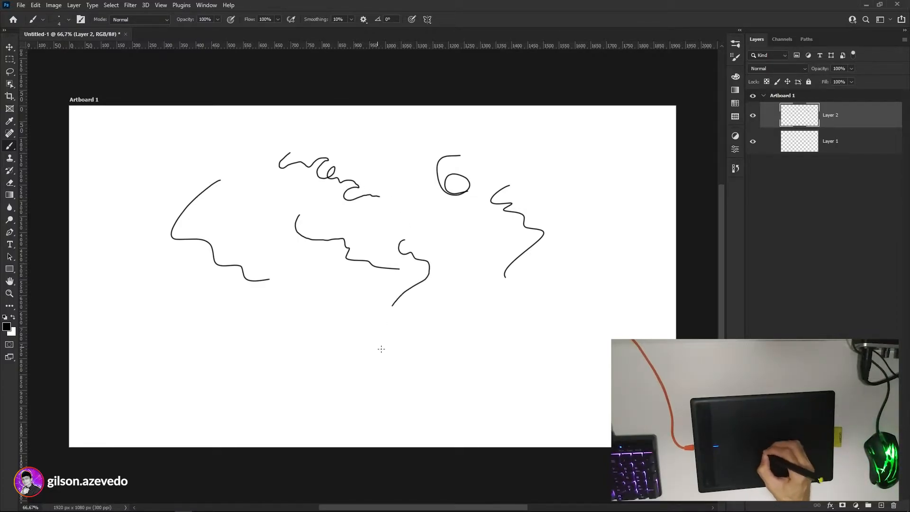
mouse_move(419, 356)
mouse_down()
mouse_move(411, 374)
mouse_move(435, 386)
mouse_up()
drag(463, 335, 495, 354)
mouse_move(505, 309)
mouse_down()
mouse_move(501, 318)
mouse_move(513, 319)
mouse_move(503, 321)
mouse_up()
drag(541, 294, 537, 301)
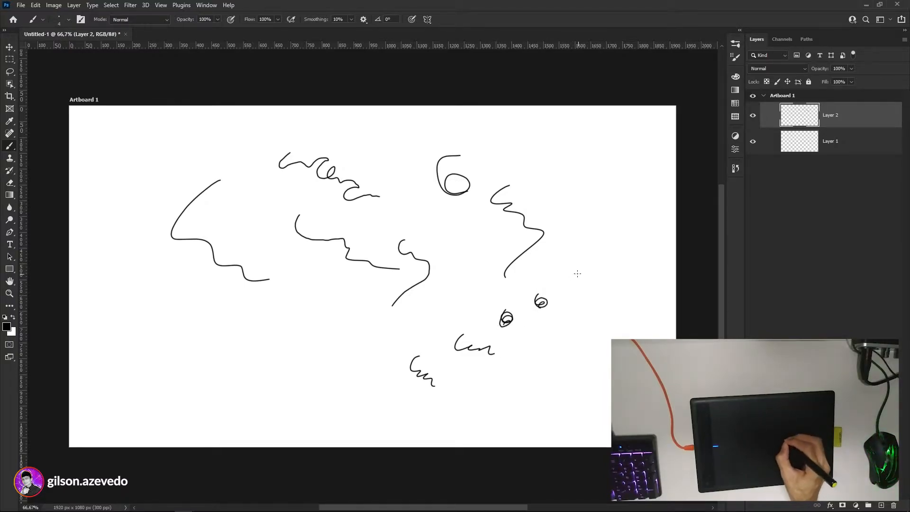
mouse_move(560, 257)
mouse_down()
mouse_move(555, 278)
mouse_move(573, 287)
mouse_move(557, 274)
mouse_move(570, 295)
mouse_move(599, 277)
mouse_move(590, 294)
mouse_move(597, 264)
mouse_move(558, 257)
mouse_up()
mouse_move(571, 218)
mouse_down()
mouse_move(588, 232)
mouse_move(582, 216)
mouse_move(570, 219)
mouse_move(553, 267)
mouse_move(586, 289)
mouse_move(598, 272)
mouse_move(591, 247)
mouse_move(555, 258)
mouse_move(593, 259)
mouse_move(571, 272)
mouse_move(568, 265)
mouse_move(590, 286)
mouse_up()
drag(574, 273, 583, 283)
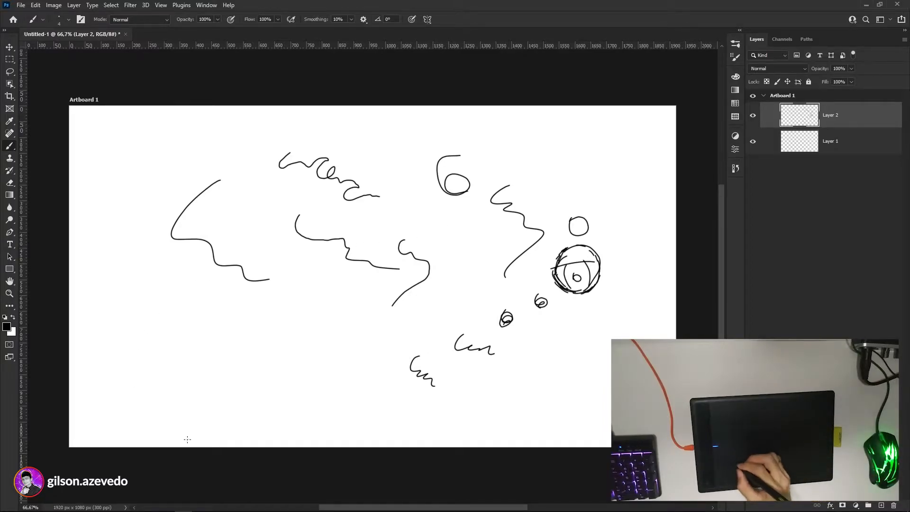
Switch to the Wacom tablet properties and set both the tip sensitivity and the double-click distance to their middle marks
click(165, 506)
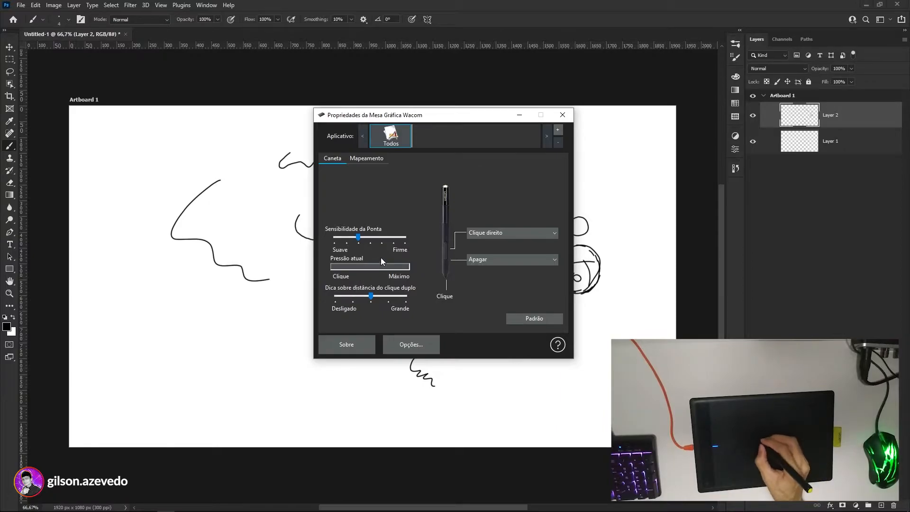
click(382, 237)
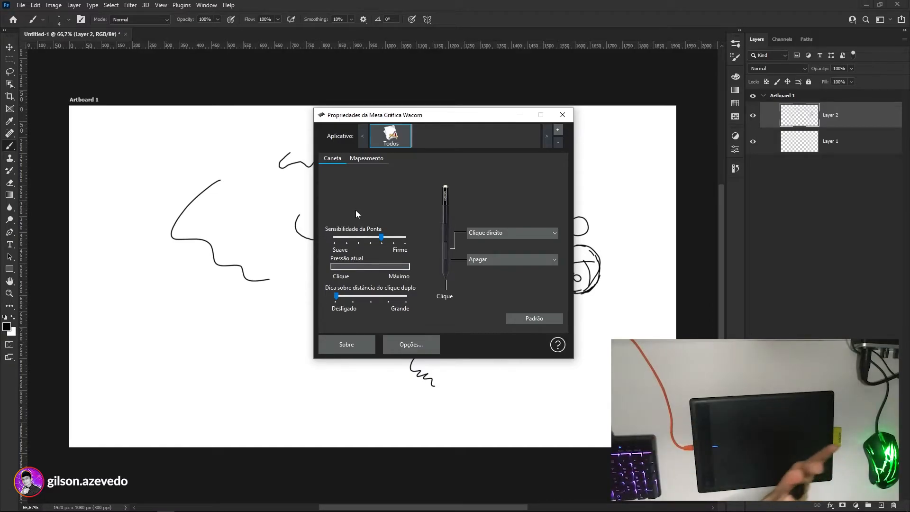
click(371, 296)
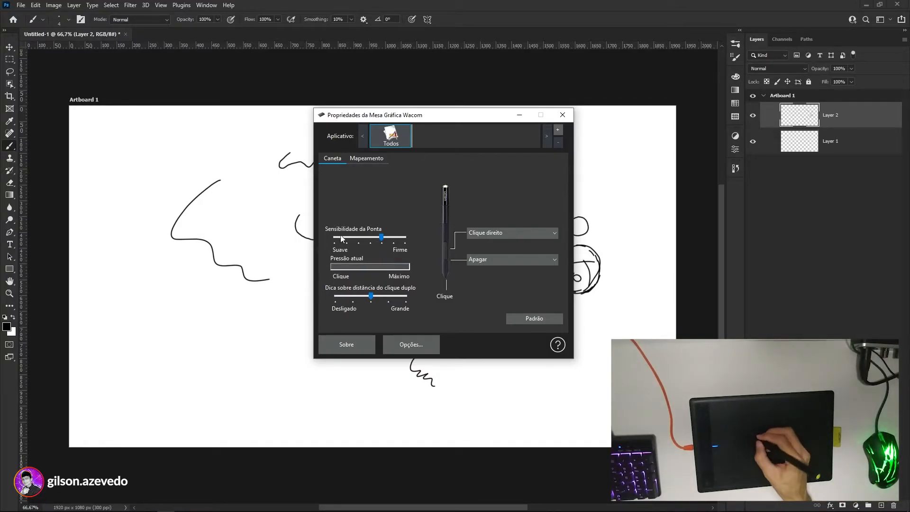
click(370, 244)
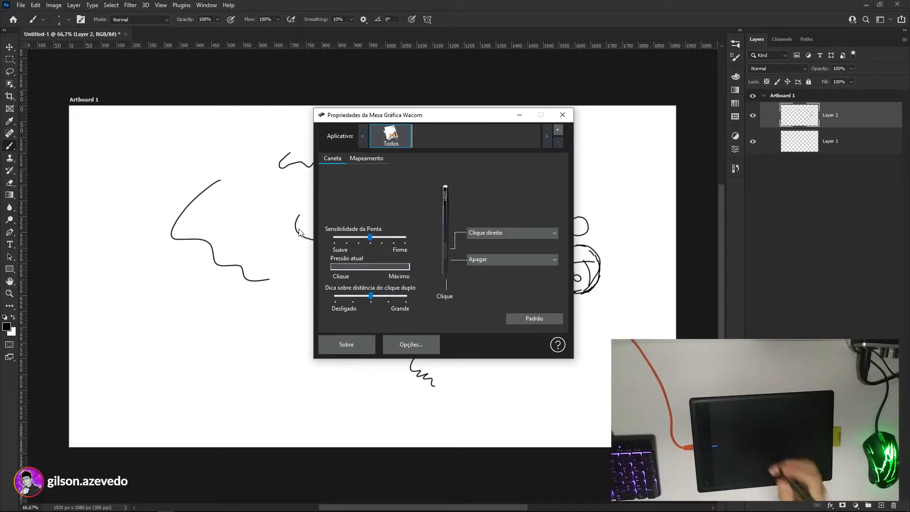
Set the tip sensitivity one mark softer than the middle and the double-click distance to Desligado
click(363, 237)
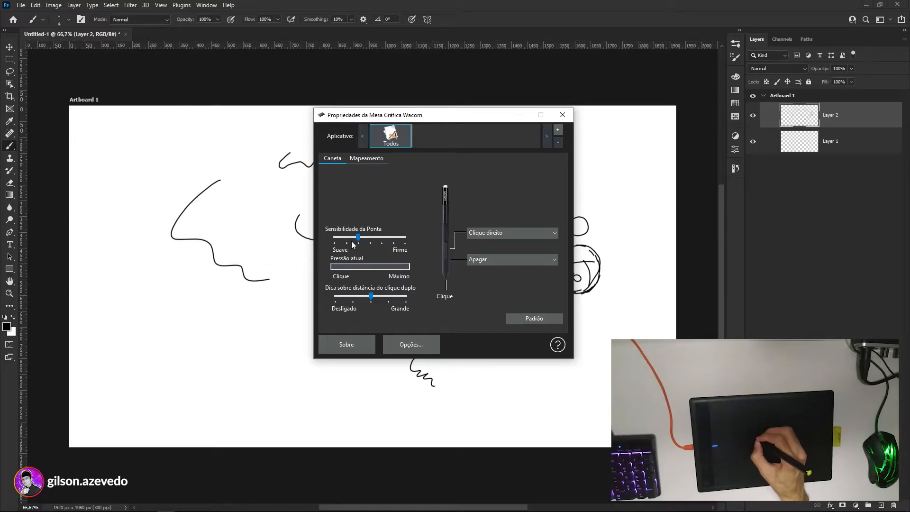
click(352, 297)
click(372, 298)
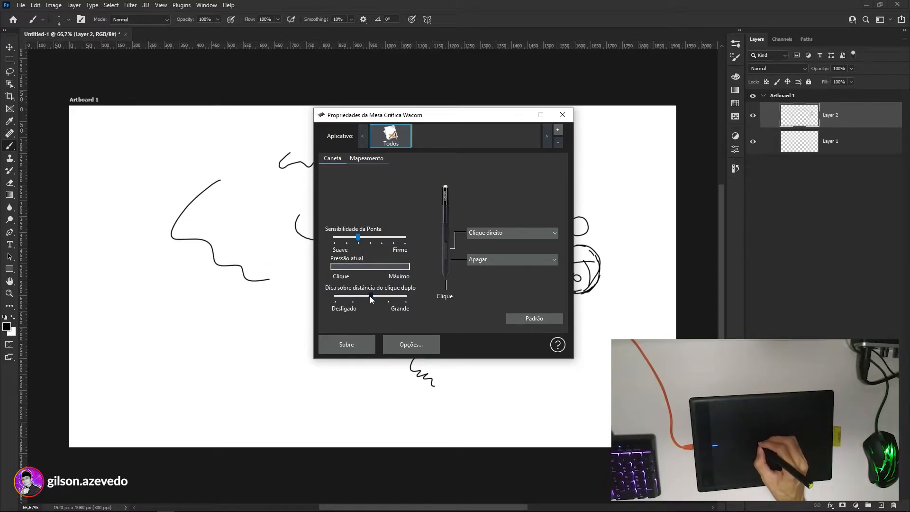
drag(370, 295, 335, 305)
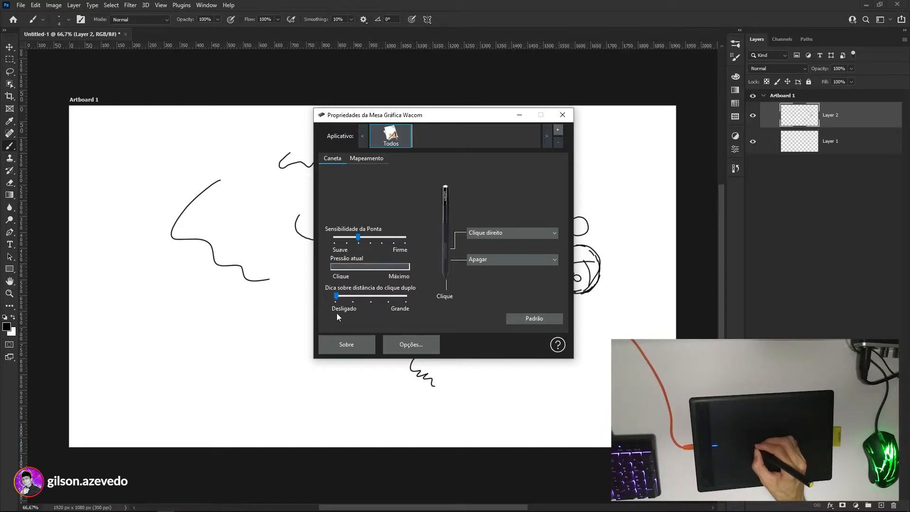
Return to Photoshop and brush a curly test stroke on the artboard's lower left plus several small layered circles among the existing strokes
click(228, 320)
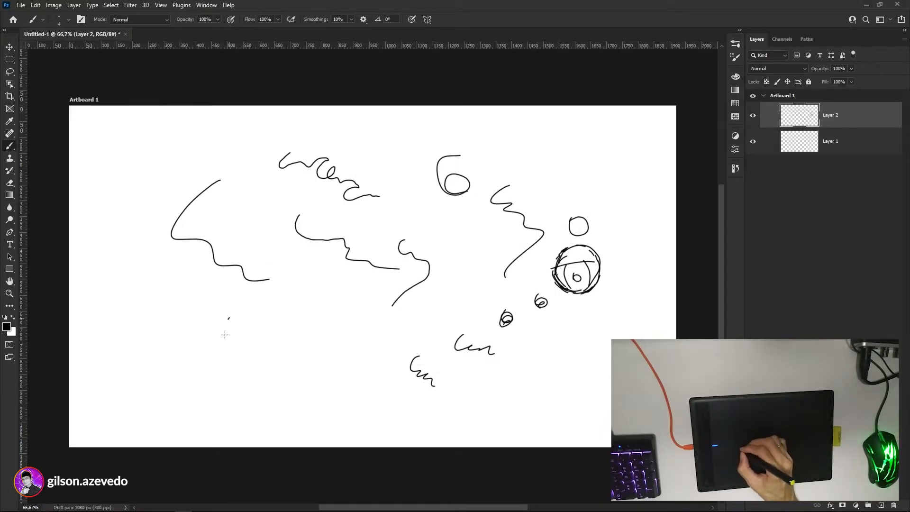
mouse_move(228, 321)
mouse_down()
mouse_move(227, 337)
mouse_move(291, 319)
mouse_move(291, 339)
mouse_up()
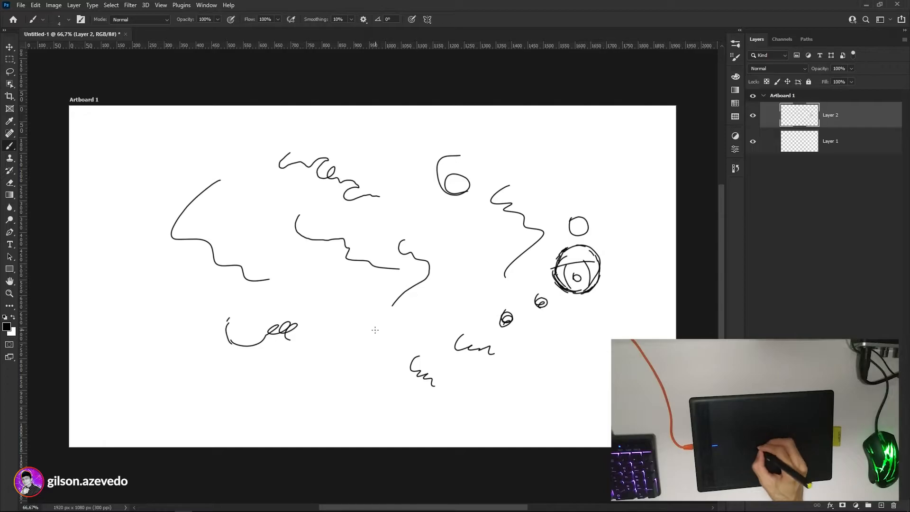
mouse_move(355, 323)
mouse_down()
mouse_move(341, 330)
mouse_move(352, 325)
mouse_up()
drag(328, 293, 346, 309)
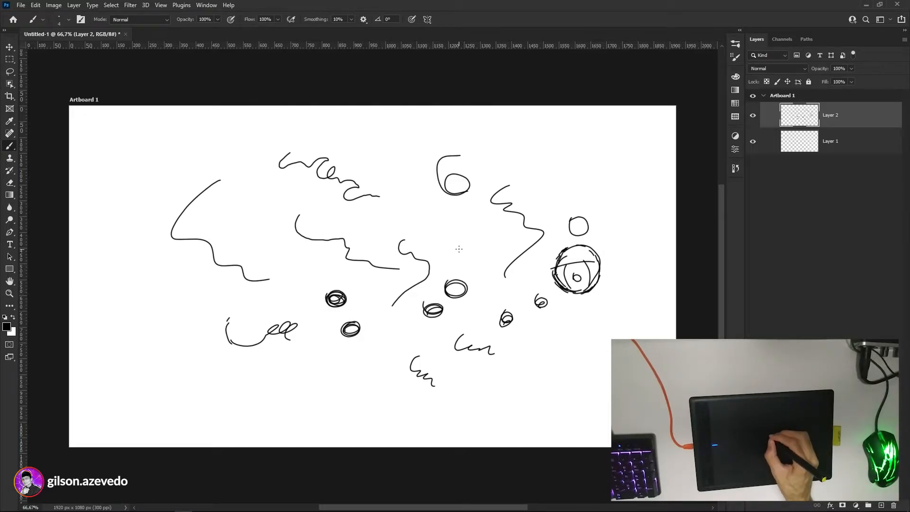
drag(459, 242, 467, 242)
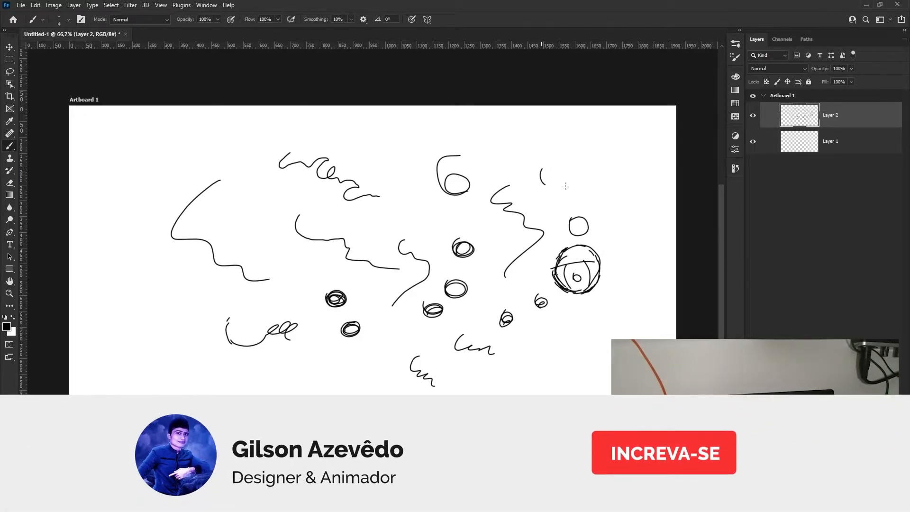
mouse_move(550, 167)
mouse_down()
mouse_move(552, 185)
mouse_move(598, 175)
mouse_up()
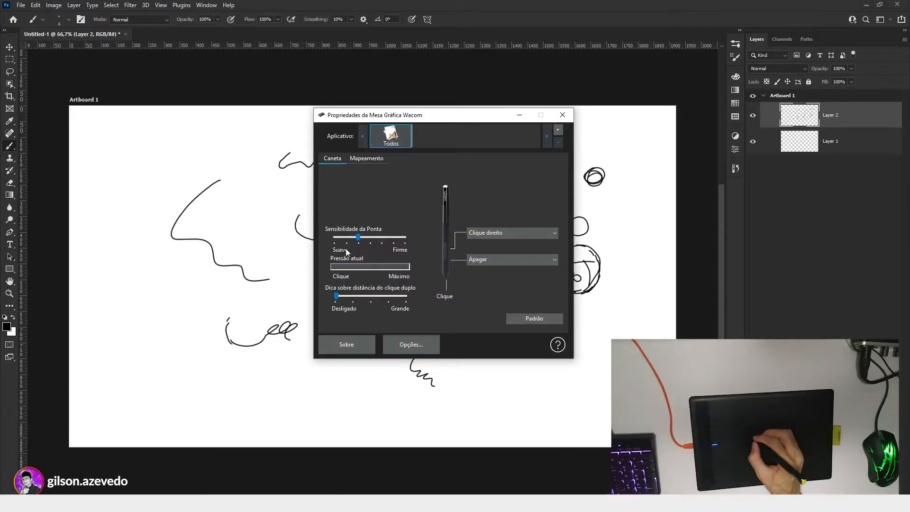
Set the pen's double-click distance to its middle mark, and test it by opening and cancelling the Layer Style dialog of Layer 2
click(372, 299)
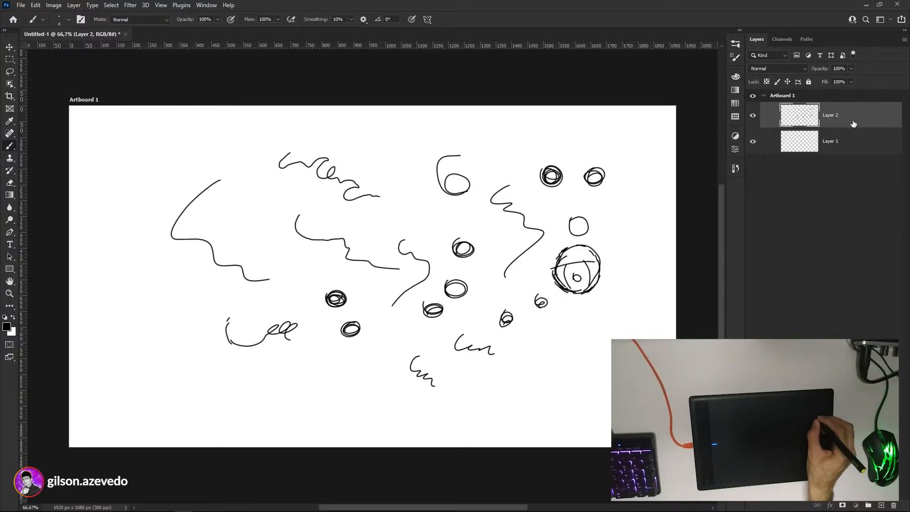
double_click(853, 123)
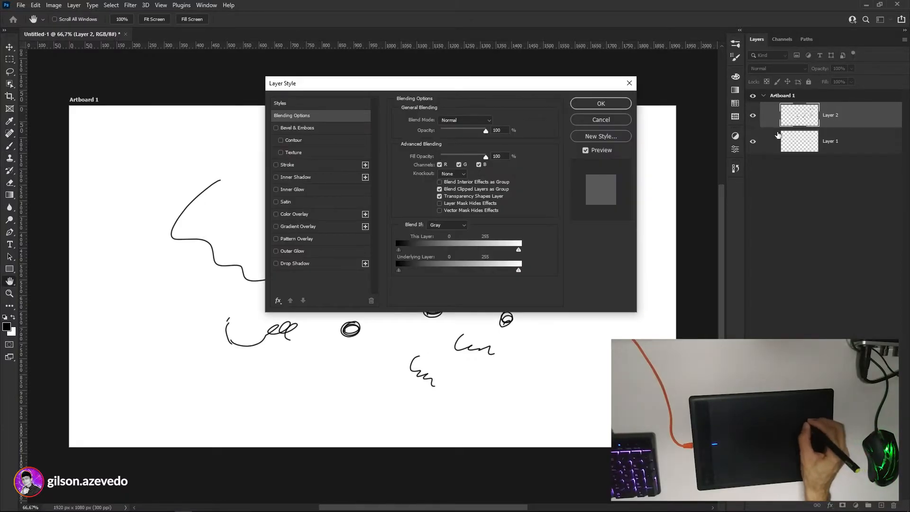
click(601, 120)
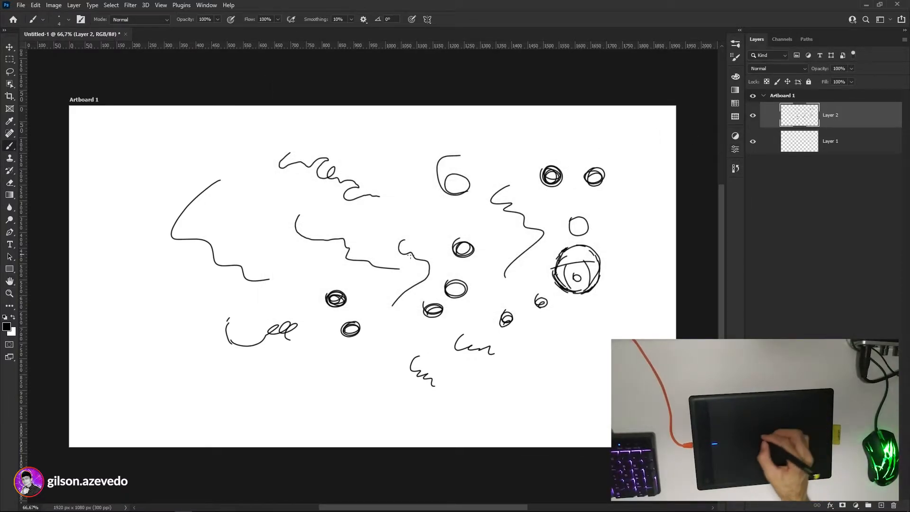
double_click(854, 124)
click(582, 122)
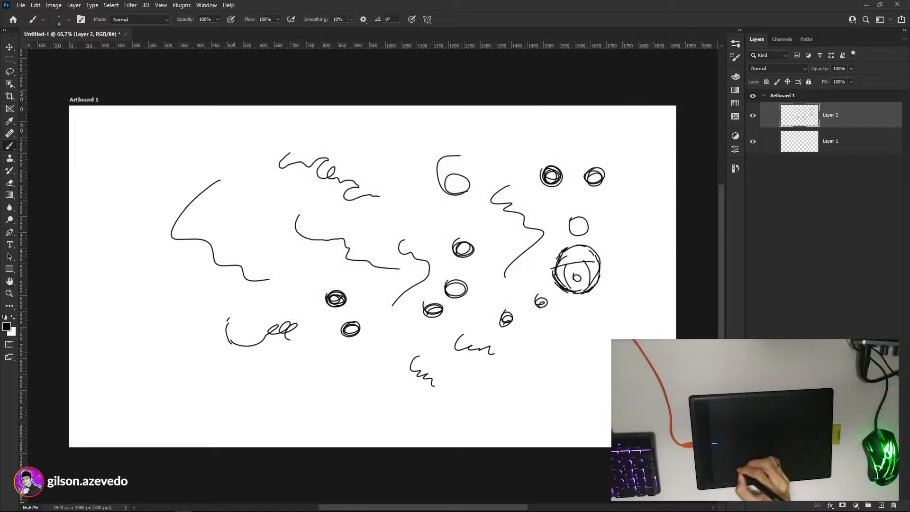
Set the double-click distance to Grande in the Wacom tablet properties, and retest by opening and cancelling Layer 2's Layer Style dialog in Photoshop
click(165, 505)
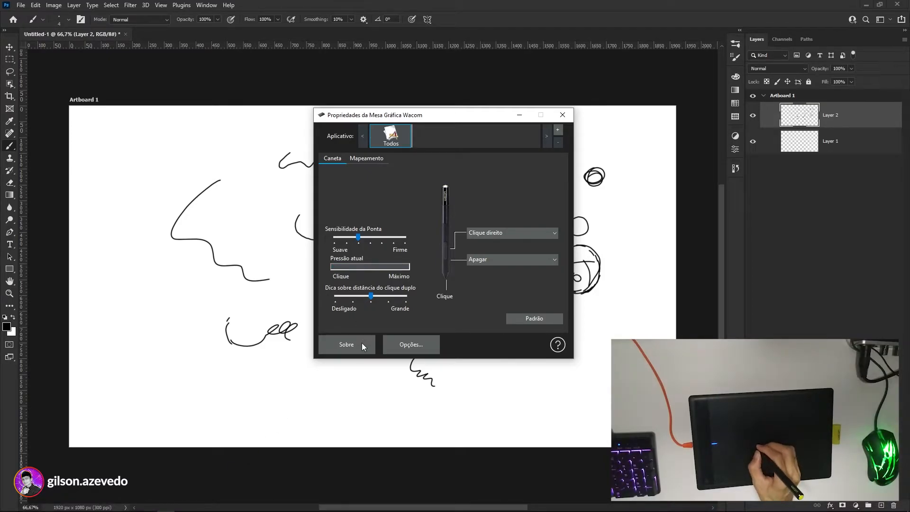
click(407, 297)
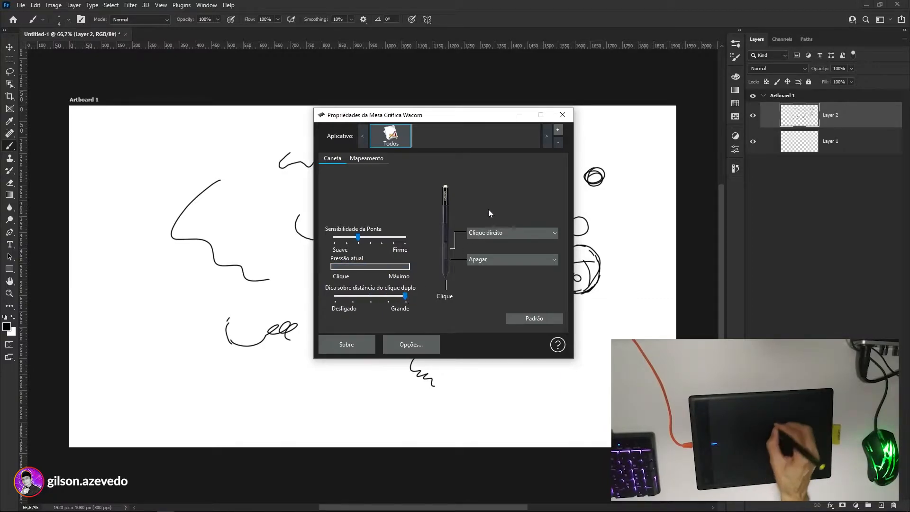
click(519, 119)
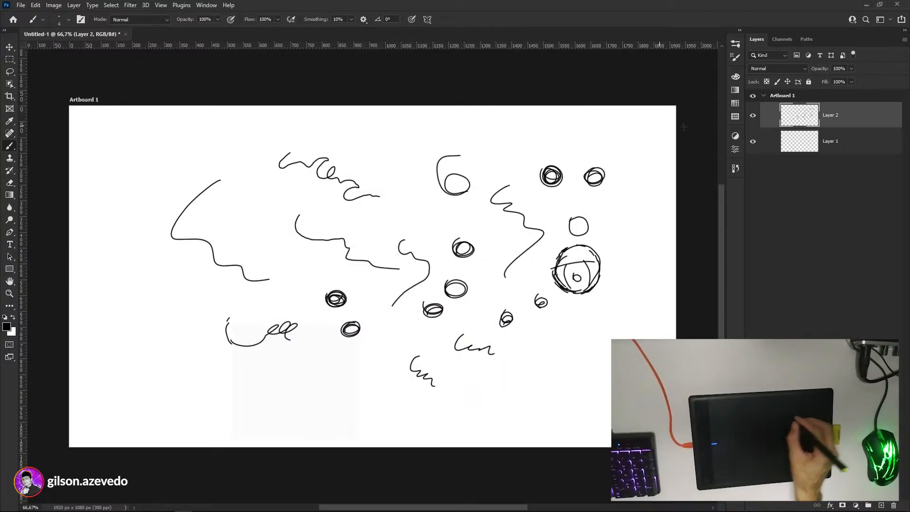
double_click(864, 116)
click(606, 125)
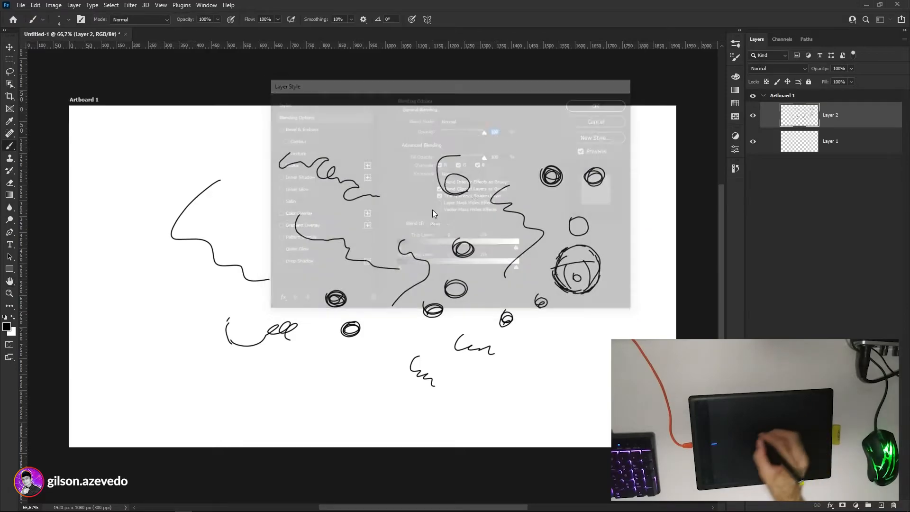
Switch to the Wacom tablet properties, set the double-click distance to Desligado, and show the Mapeamento settings
click(166, 509)
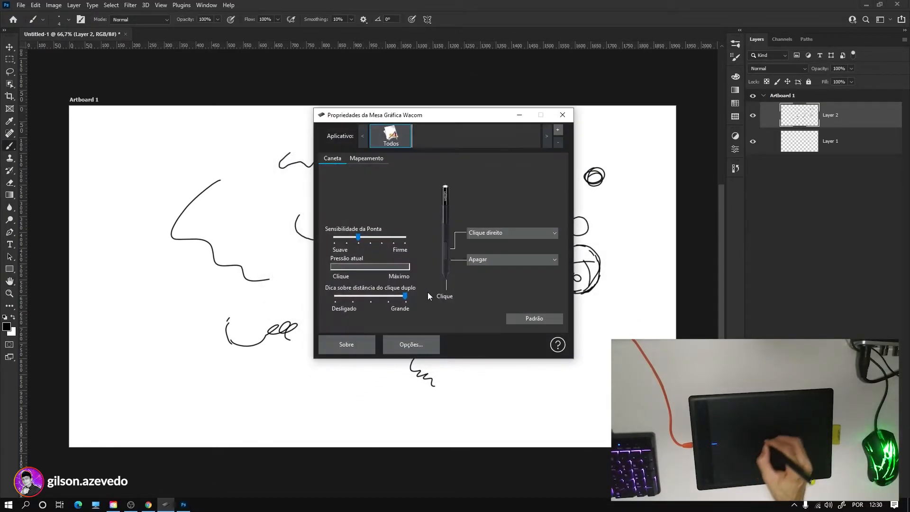
drag(405, 296, 322, 305)
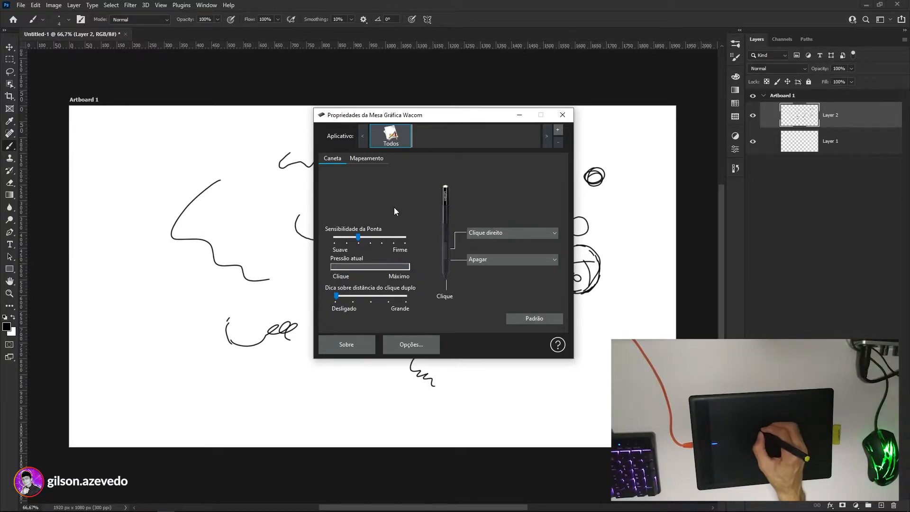
click(368, 160)
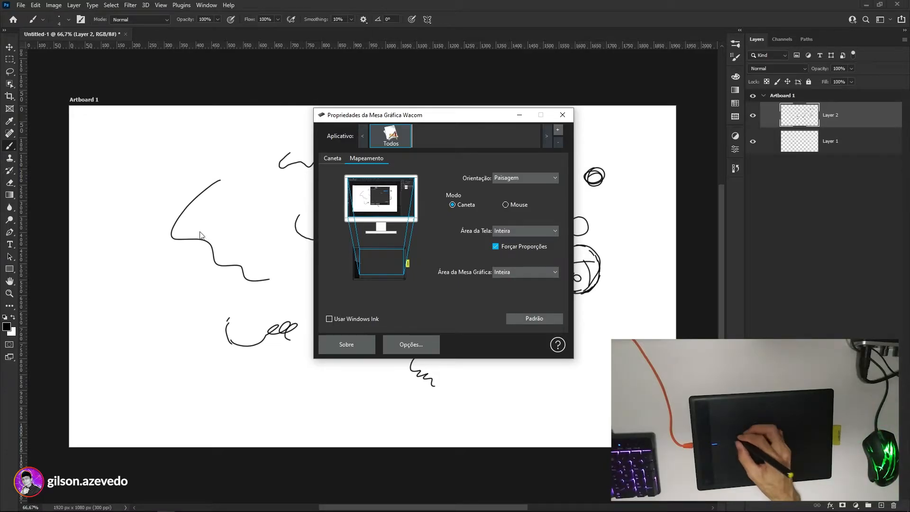
Search Windows for "ink", open Configurações de Caneta e Windows Ink, and maximize the settings window
key(super)
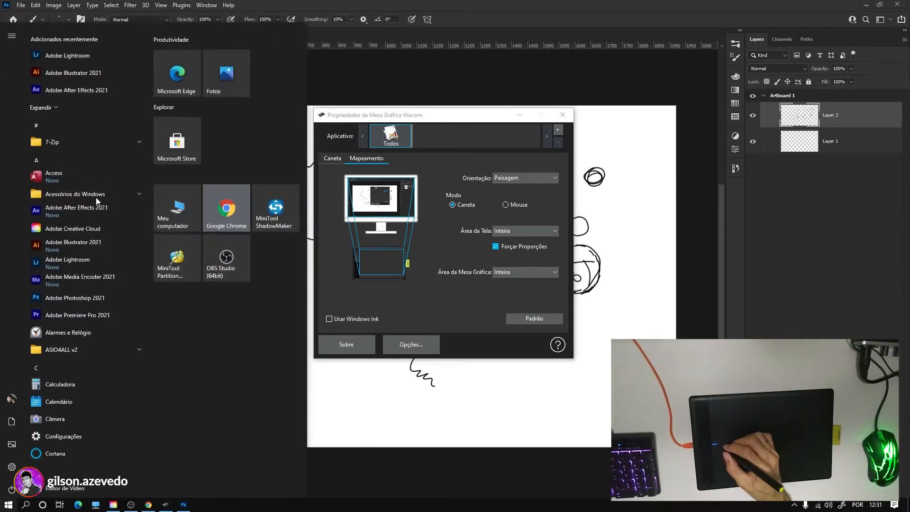
text(ink)
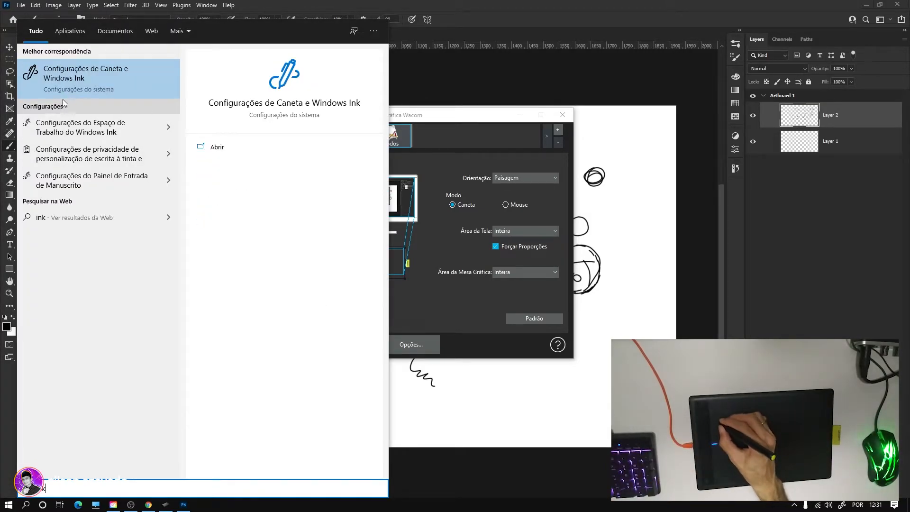
click(98, 81)
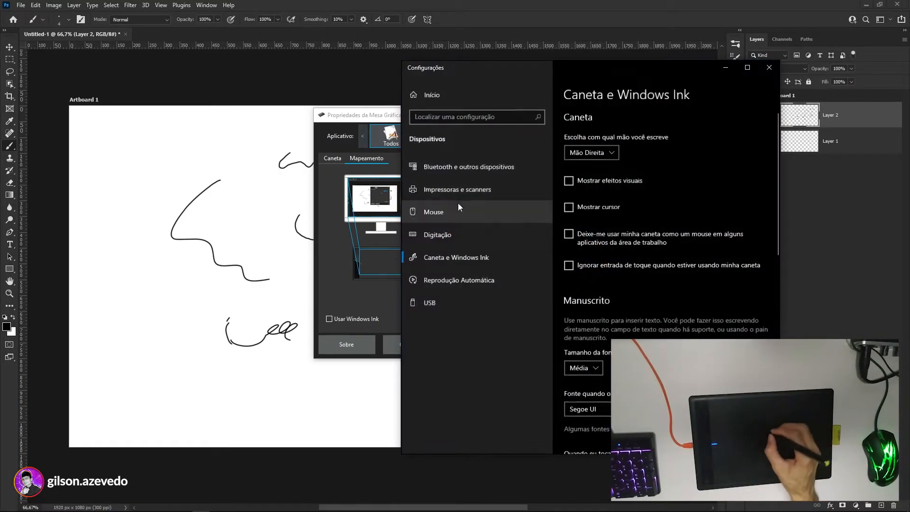
click(748, 68)
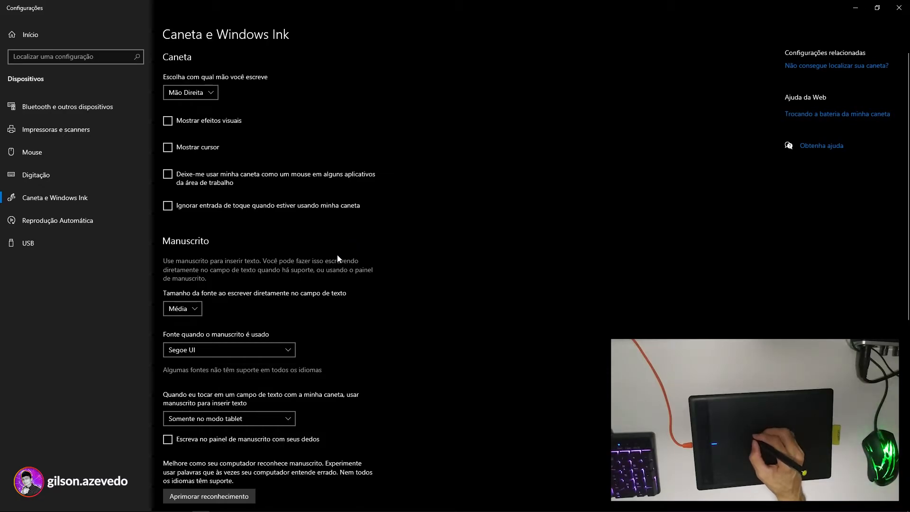
Check the writing-hand options for the pen and keep Mão Direita selected
click(199, 93)
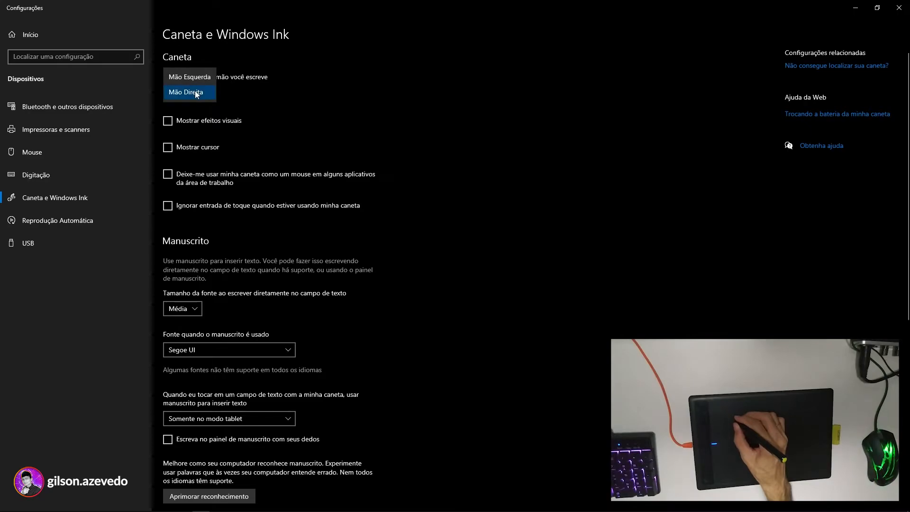
click(190, 92)
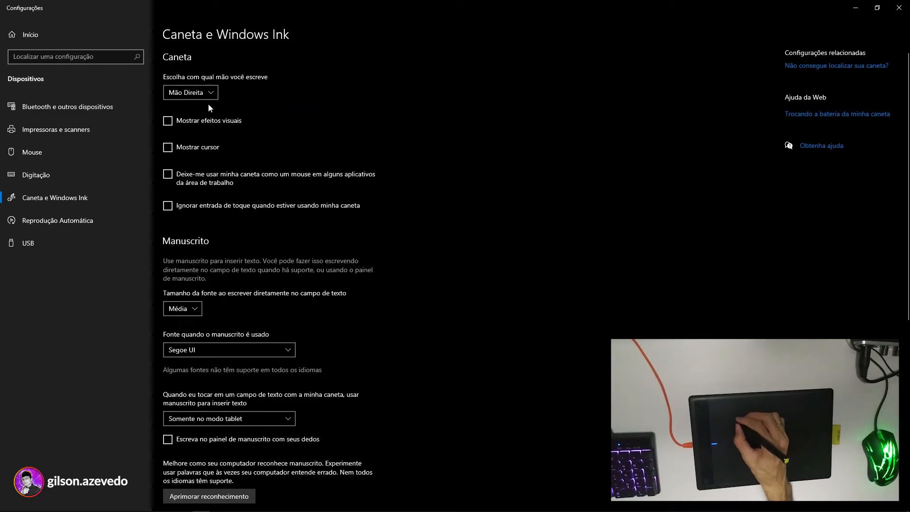
click(210, 97)
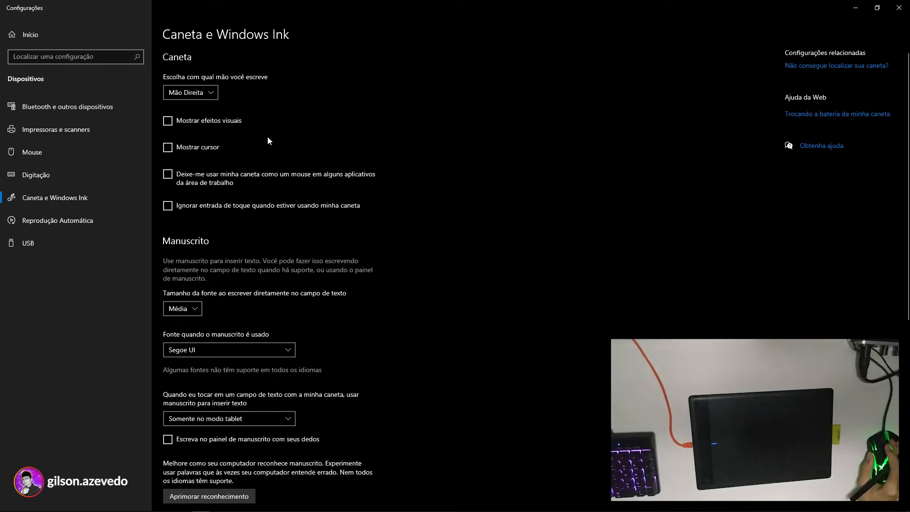
Review the handwriting font and text-field input options, keeping Segoe UI and Somente no modo tablet
scroll(303, 193, down, 3)
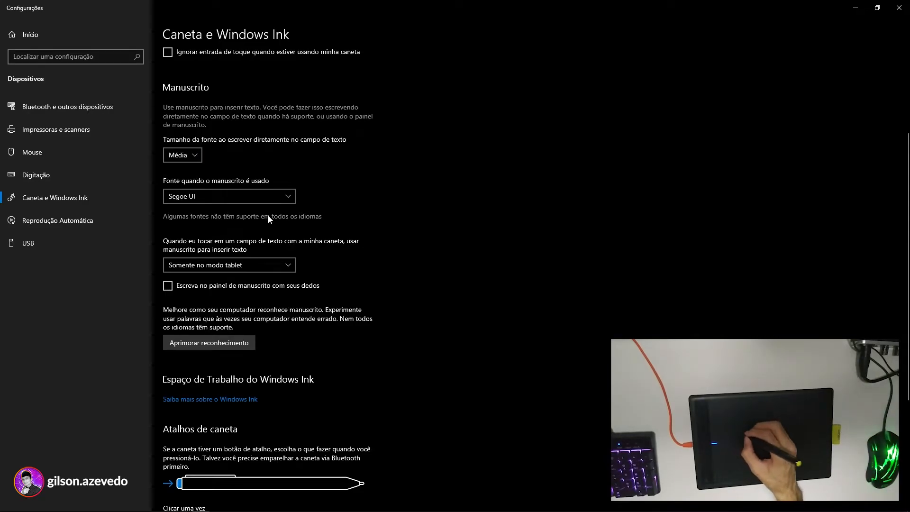
click(253, 199)
click(248, 195)
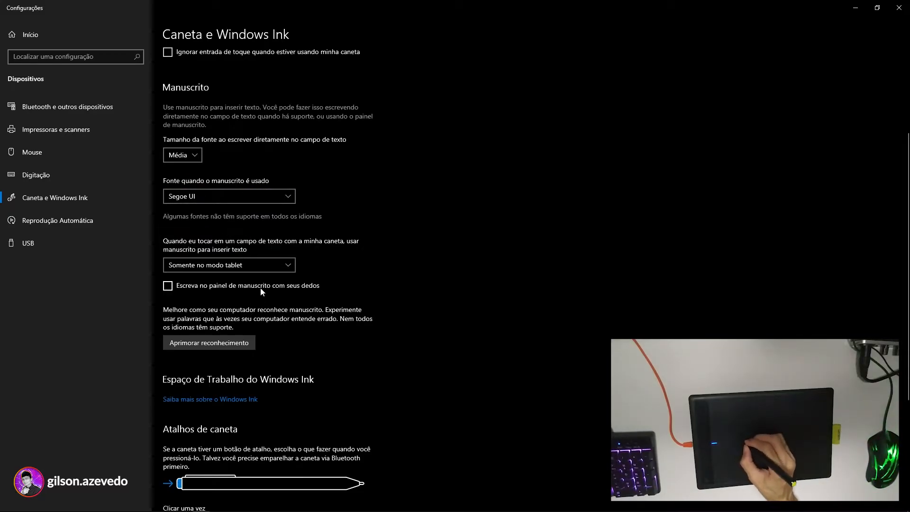
click(251, 266)
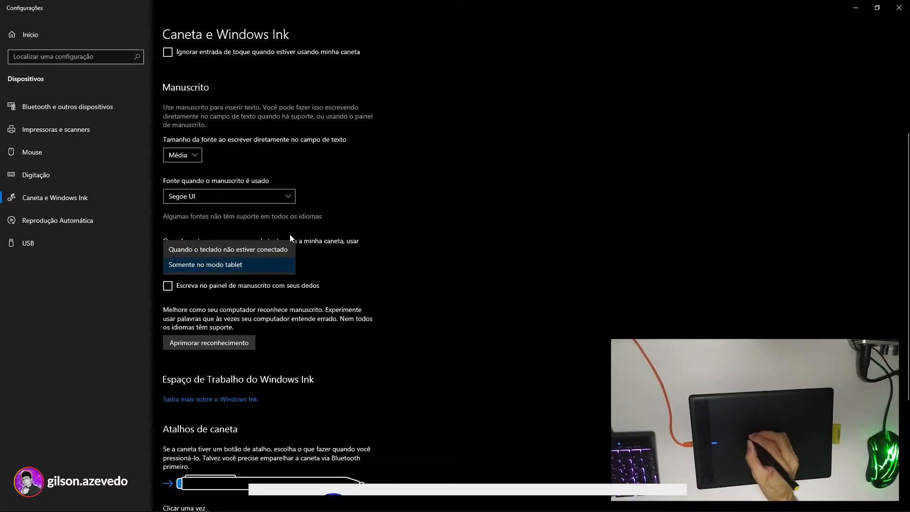
click(337, 247)
Review the pen shortcut options for single click, double click and press-and-hold, keeping each at Nada, and close the Windows settings
scroll(335, 234, down, 5)
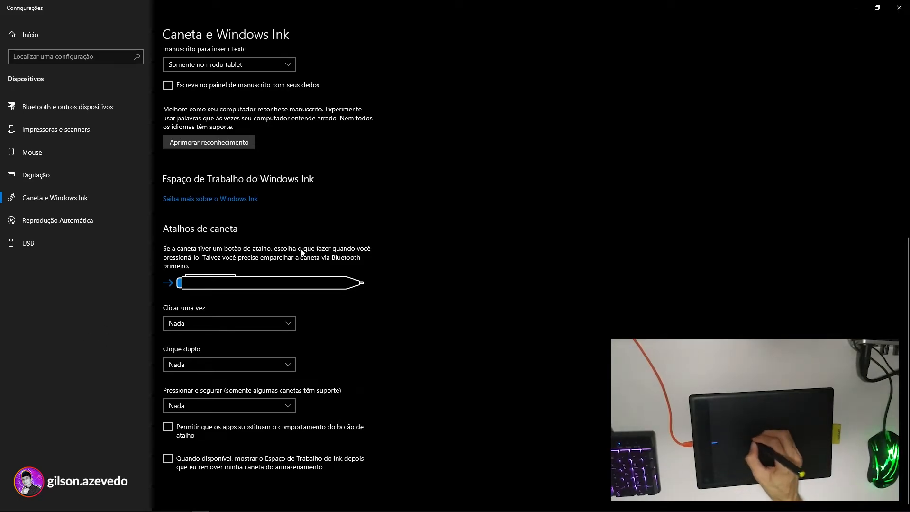
click(193, 329)
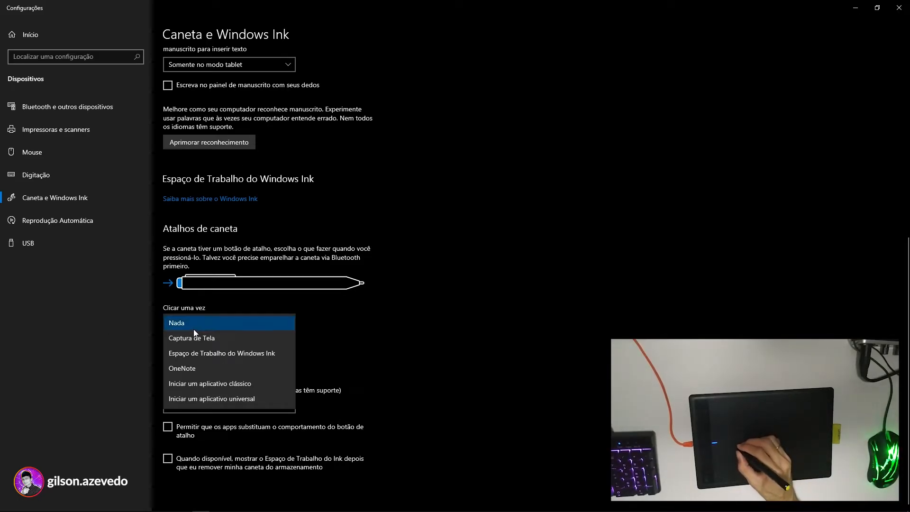
click(189, 325)
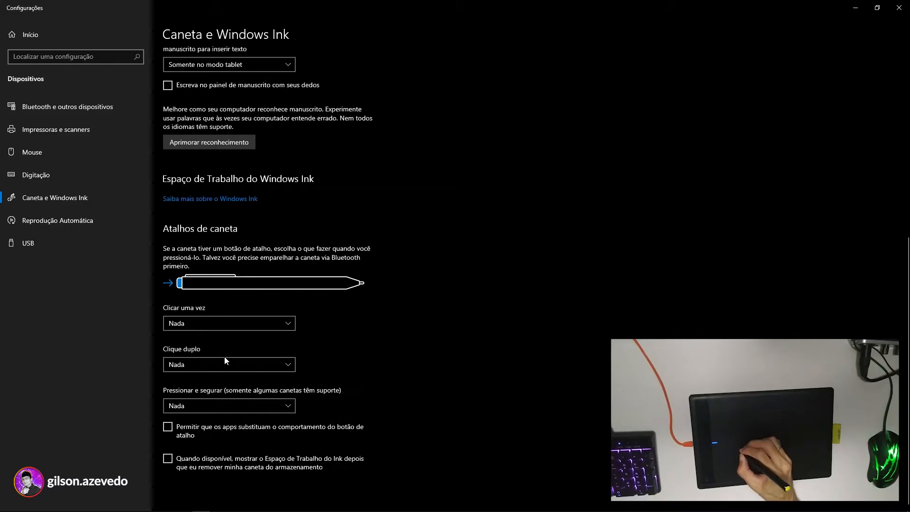
click(225, 360)
click(205, 365)
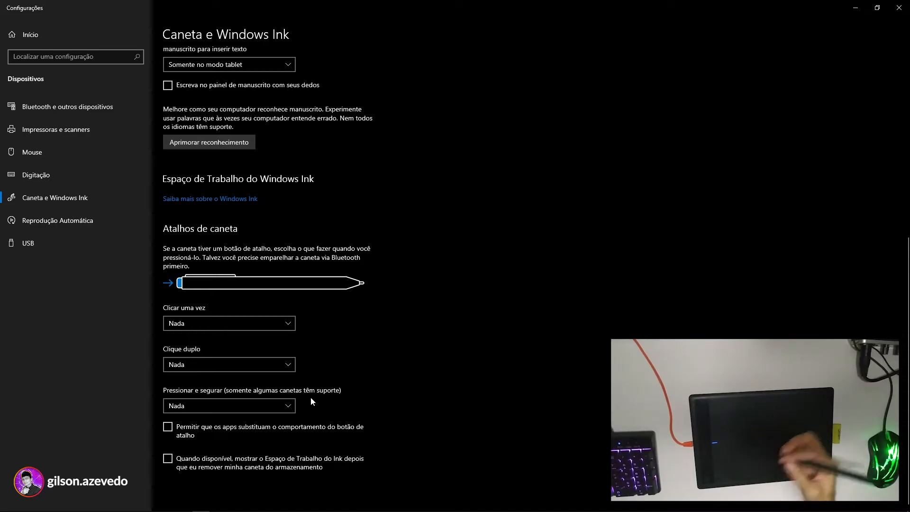
click(278, 406)
click(249, 409)
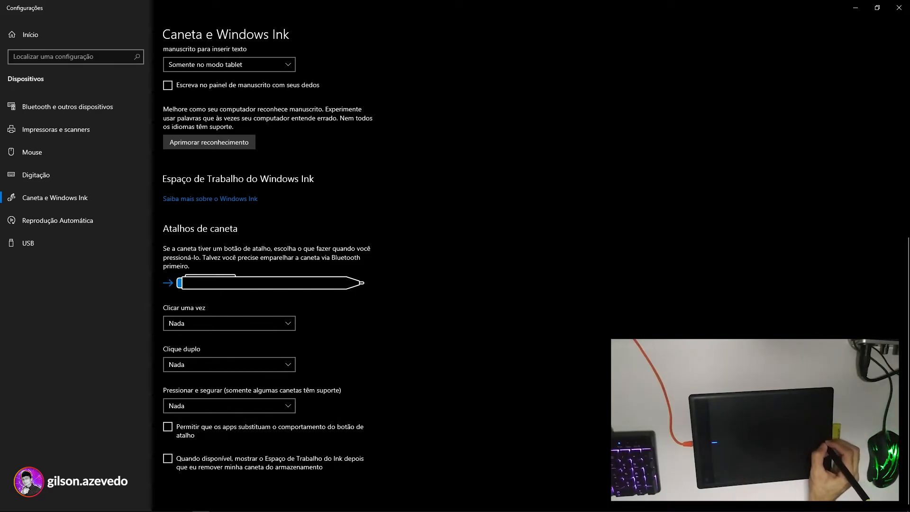
drag(906, 341, 906, 154)
click(899, 8)
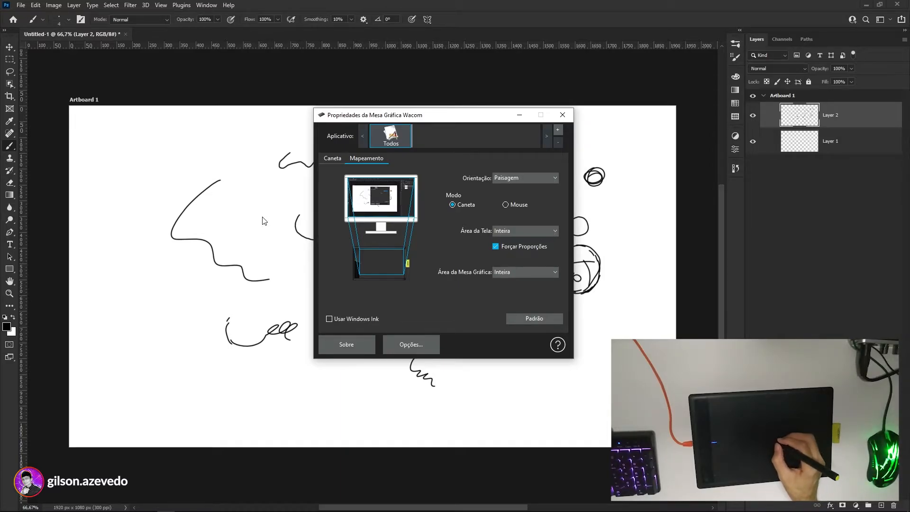
Review the tablet's Caneta and Mapeamento settings for all applications
click(333, 160)
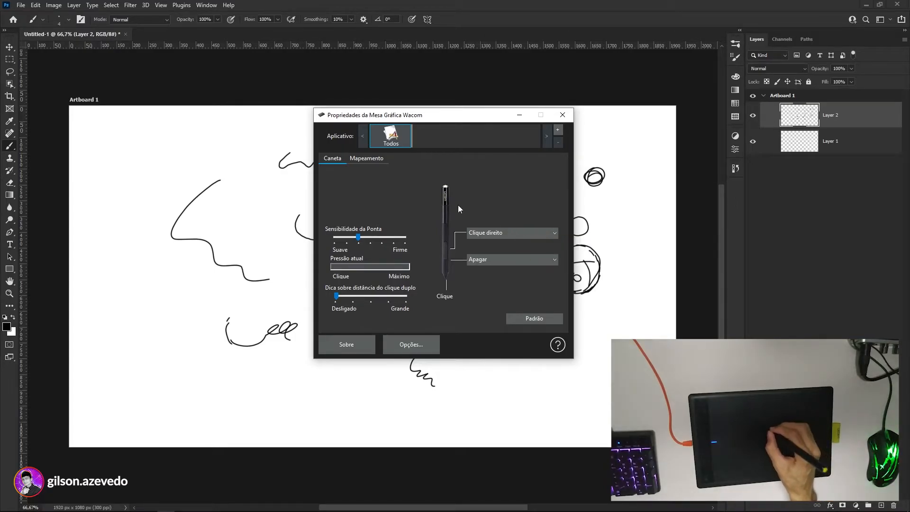
click(377, 159)
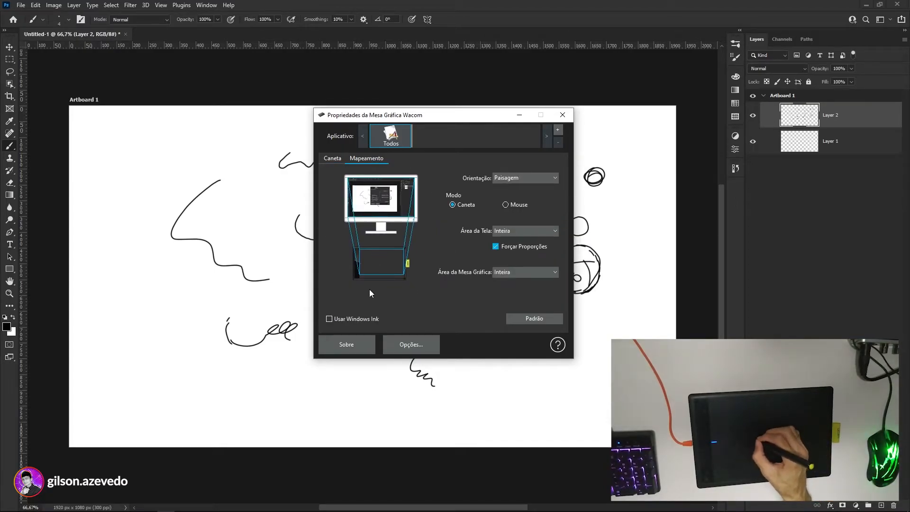
click(337, 161)
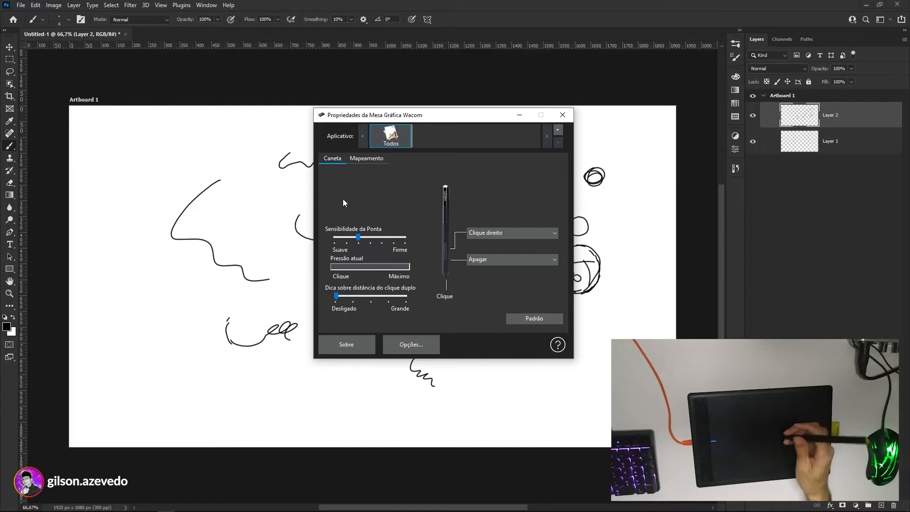
click(367, 159)
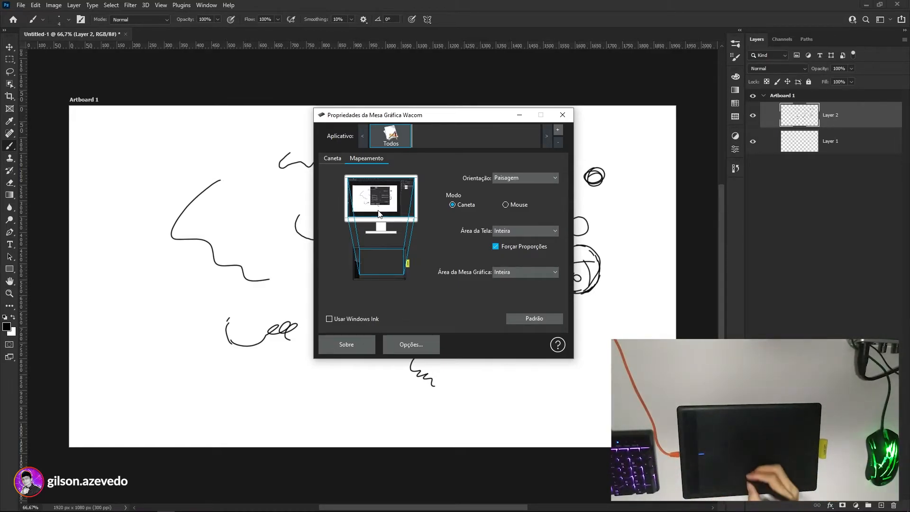
Try the Paisagem Invertida orientation for the tablet and restore Paisagem
click(517, 178)
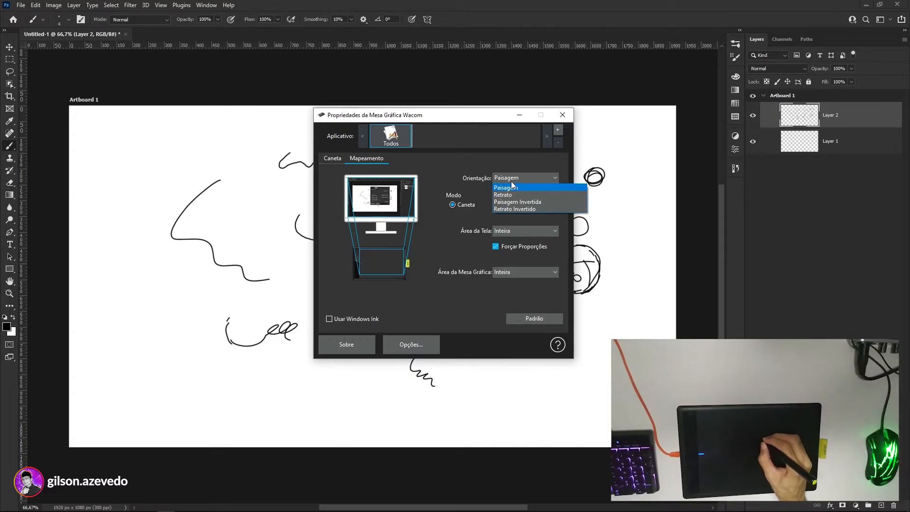
click(513, 178)
click(512, 179)
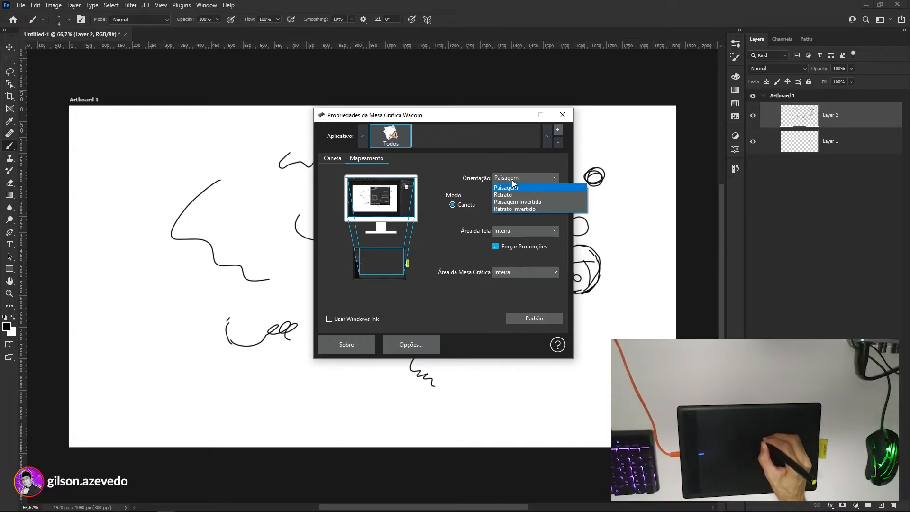
click(524, 202)
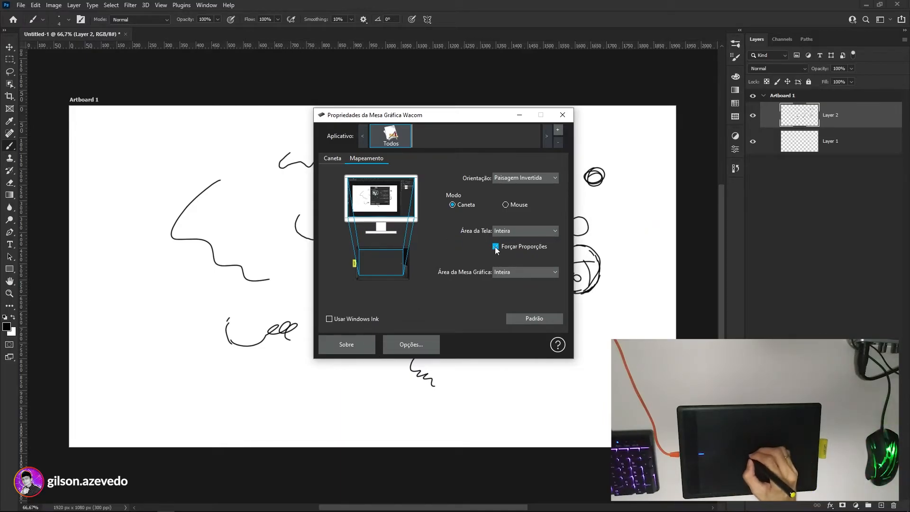
click(501, 182)
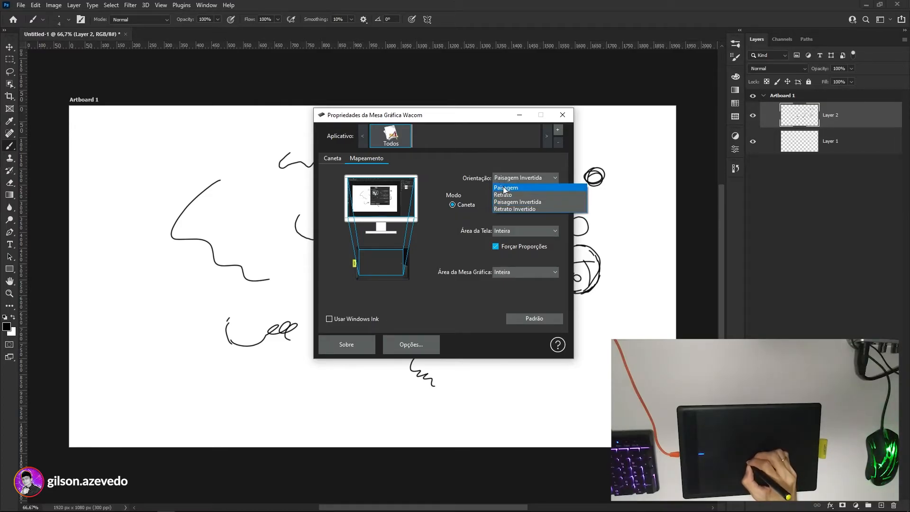
click(506, 188)
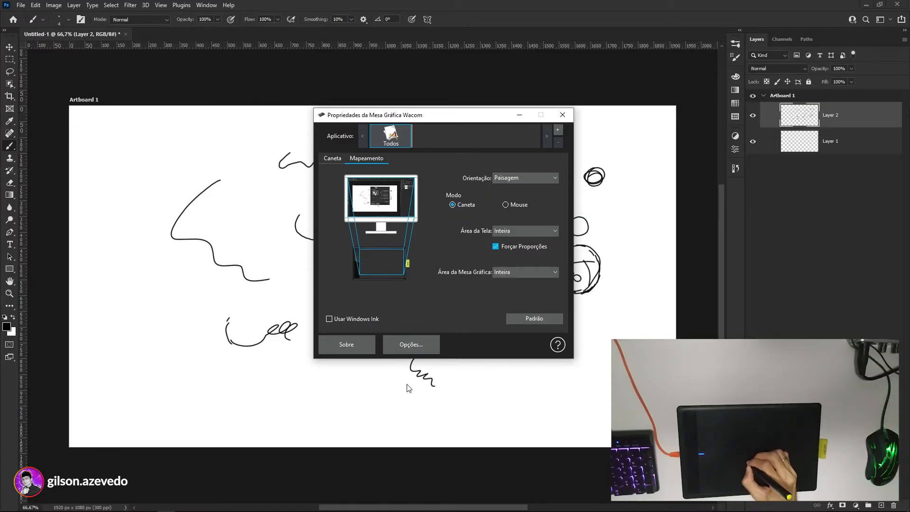
Try the Retrato orientation for the tablet and return it to Paisagem
click(534, 176)
click(516, 196)
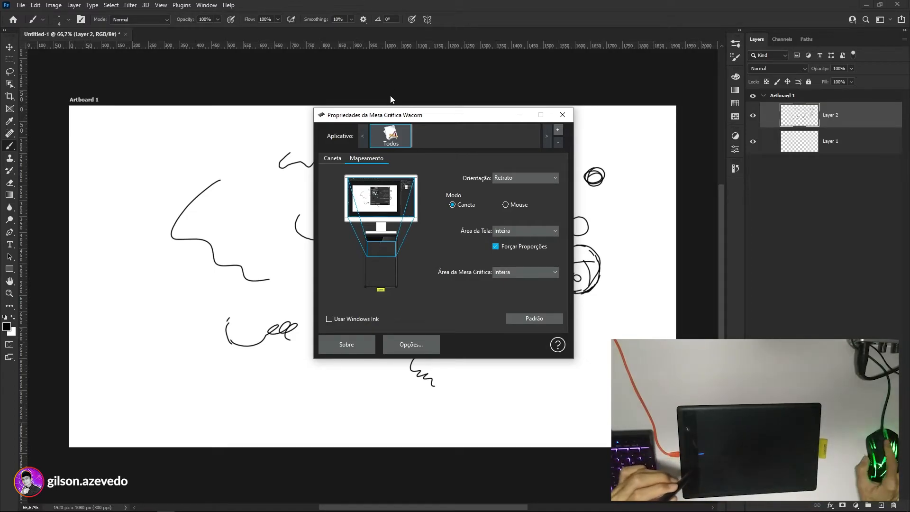
click(516, 178)
click(512, 188)
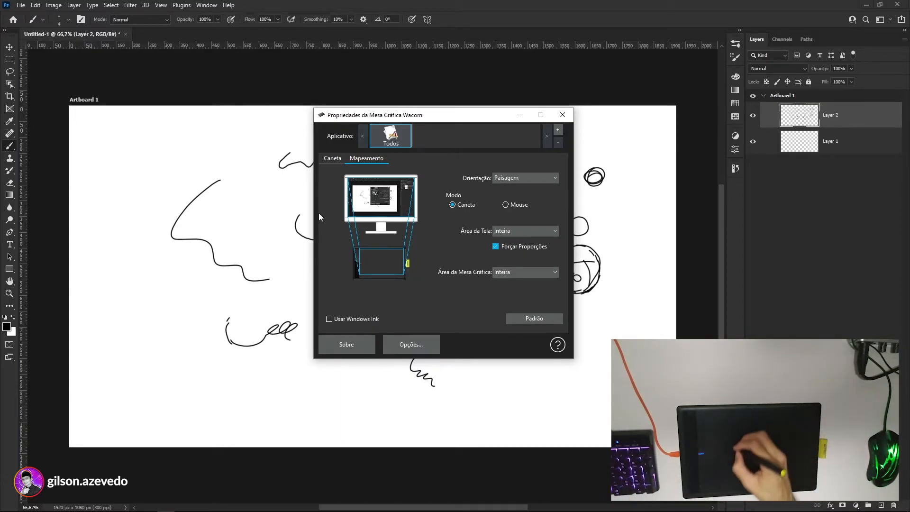
Switch the tracking mode to Mouse to view its height, acceleration and speed options, and switch back to Caneta
click(505, 205)
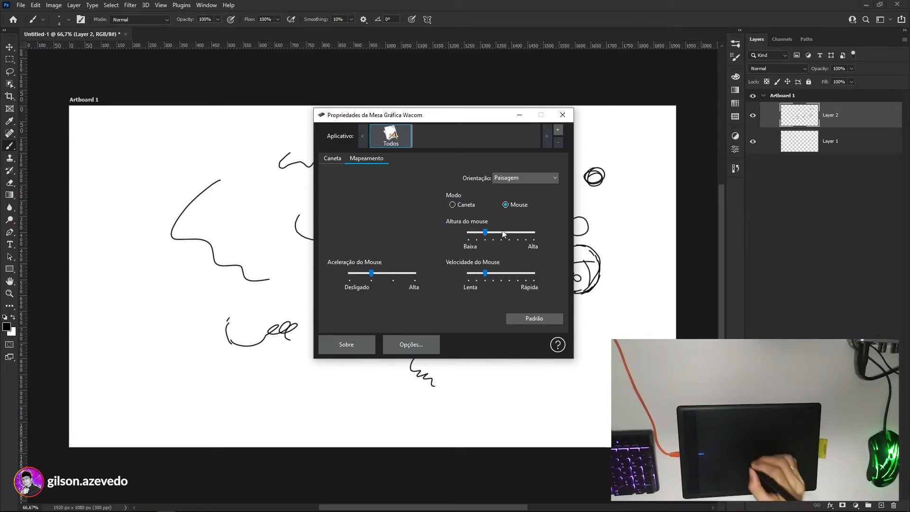
mouse_move(503, 229)
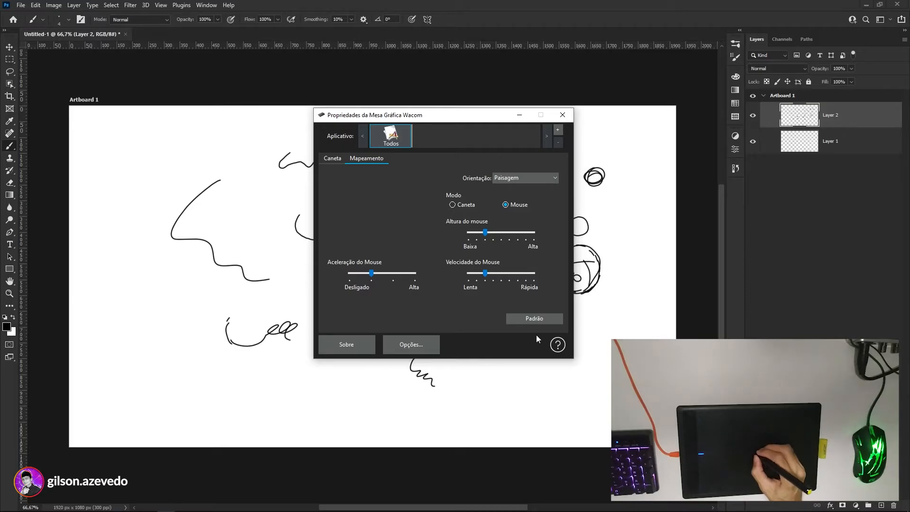
click(457, 207)
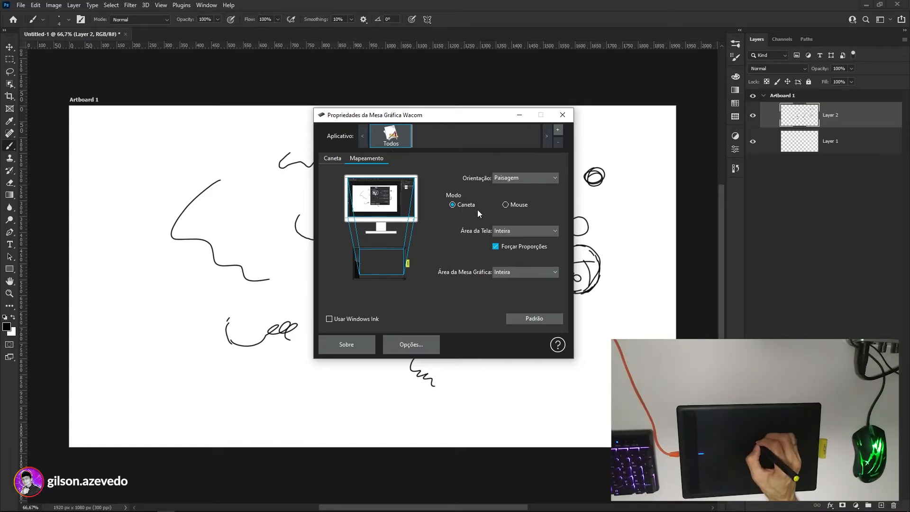
Set the screen area to Monitor 1, and check the Parte da Tela options without applying them
click(513, 232)
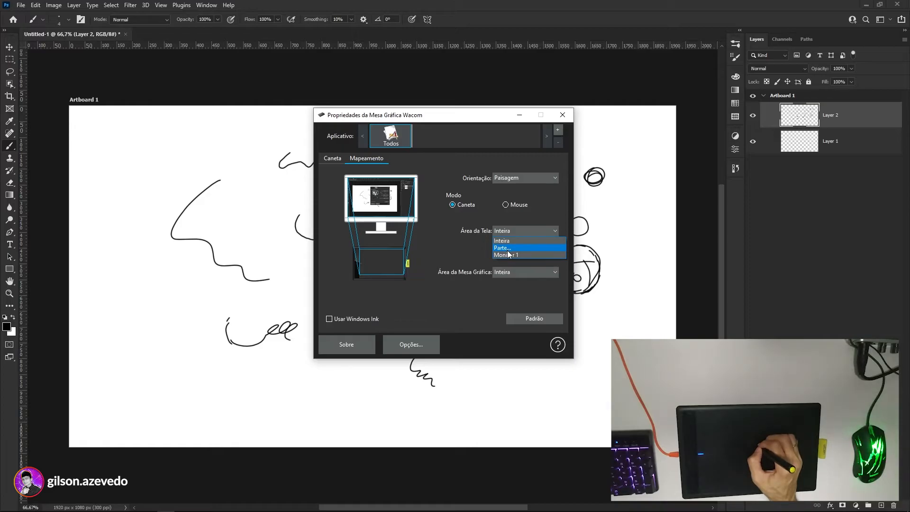
click(509, 255)
click(515, 233)
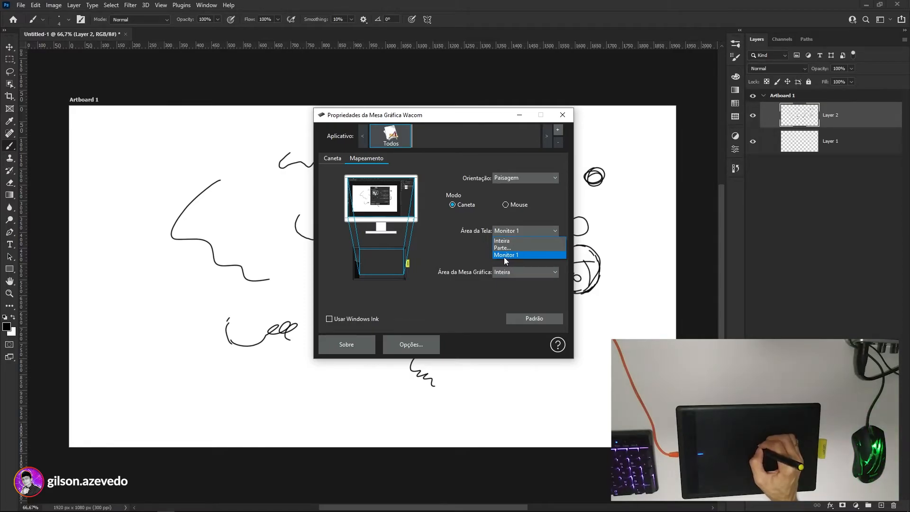
click(509, 248)
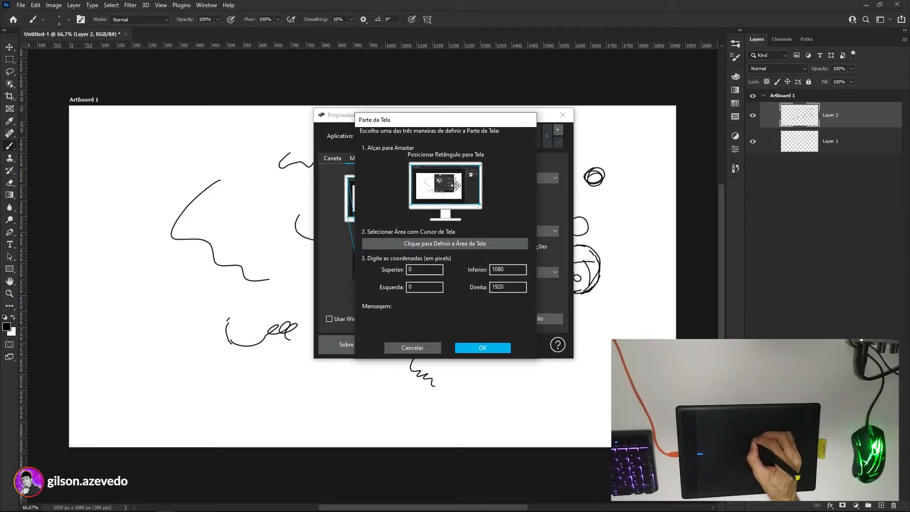
click(412, 347)
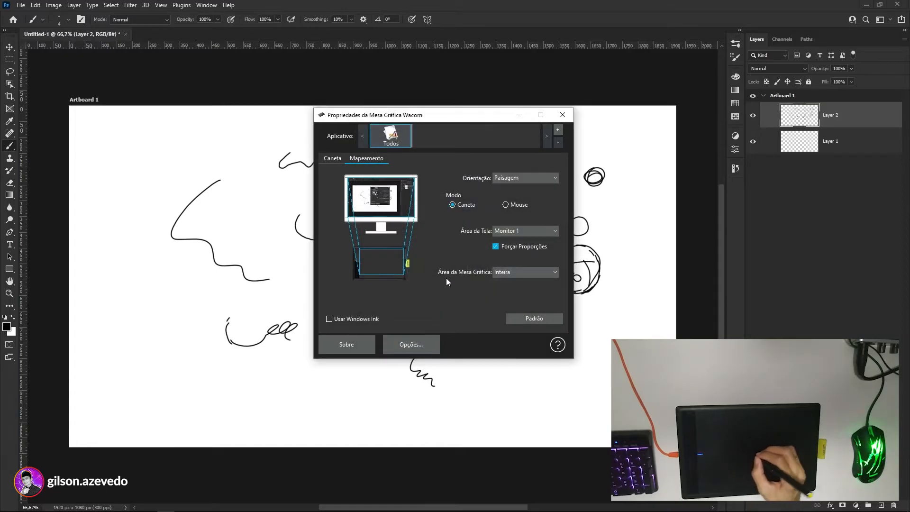
Compare the mapping with Forçar Proporções off and on, leaving it on, and check the tablet area options, keeping Inteira
click(496, 246)
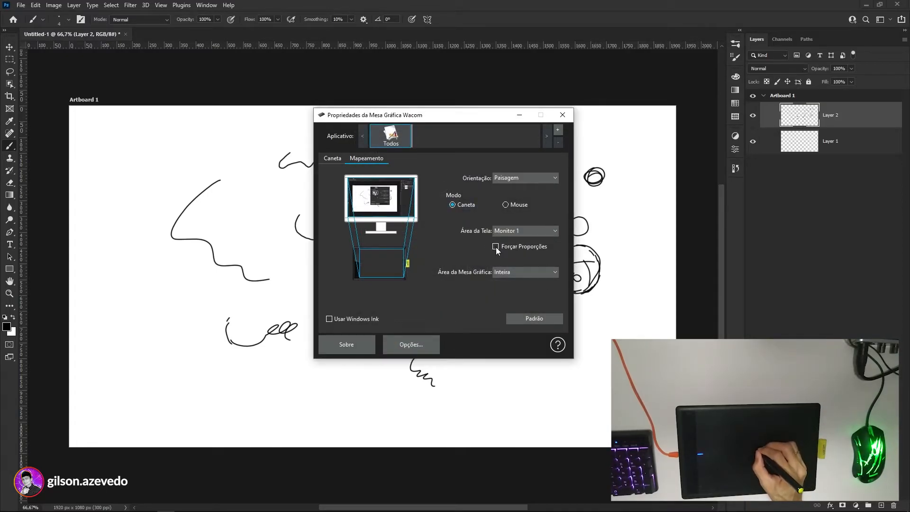
click(496, 247)
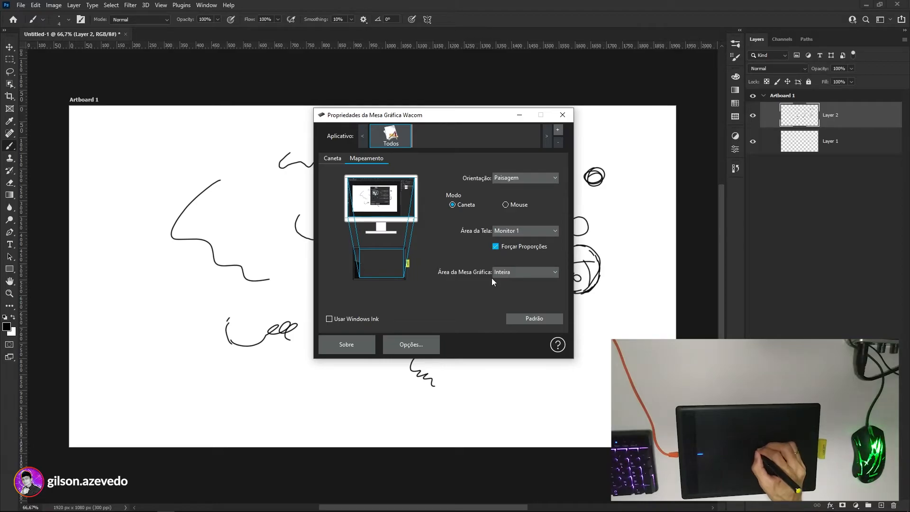
click(495, 247)
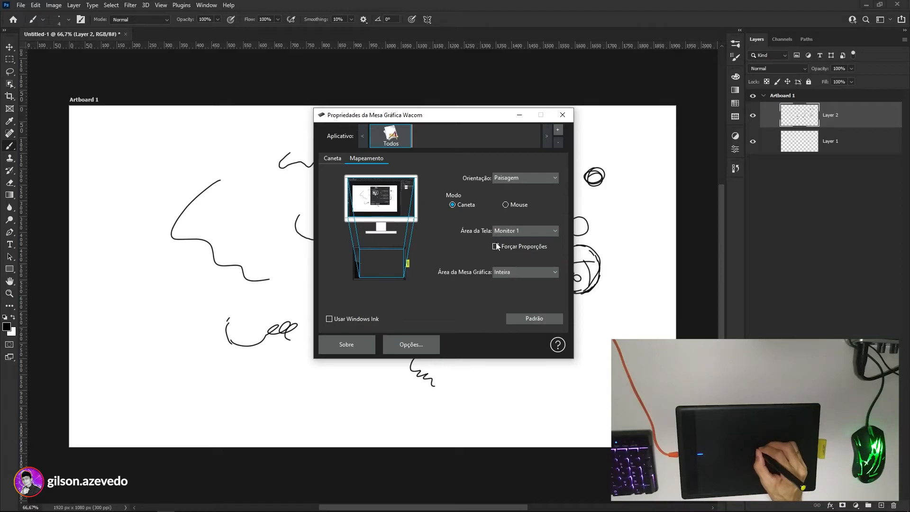
click(495, 246)
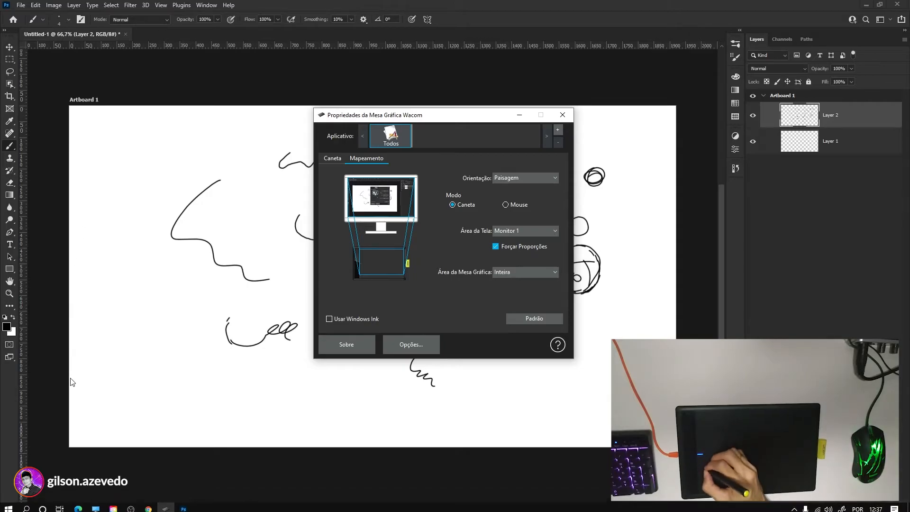
click(496, 247)
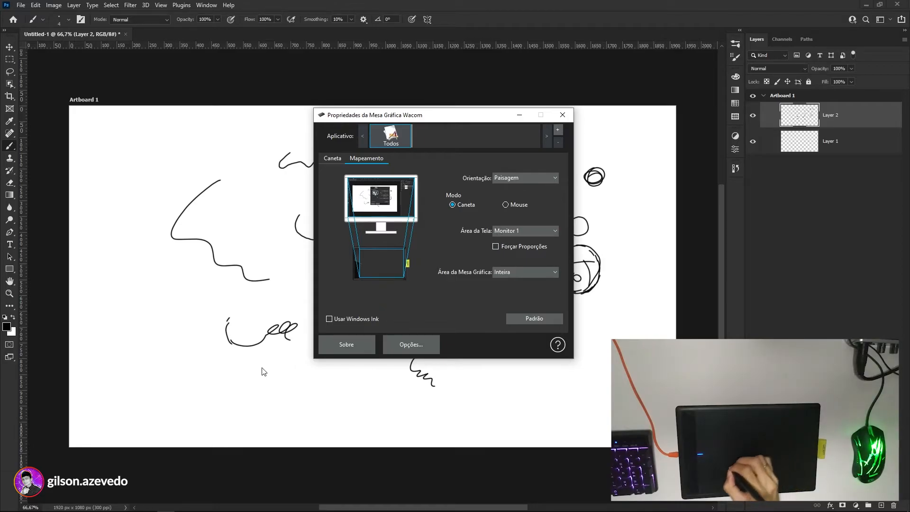
click(496, 247)
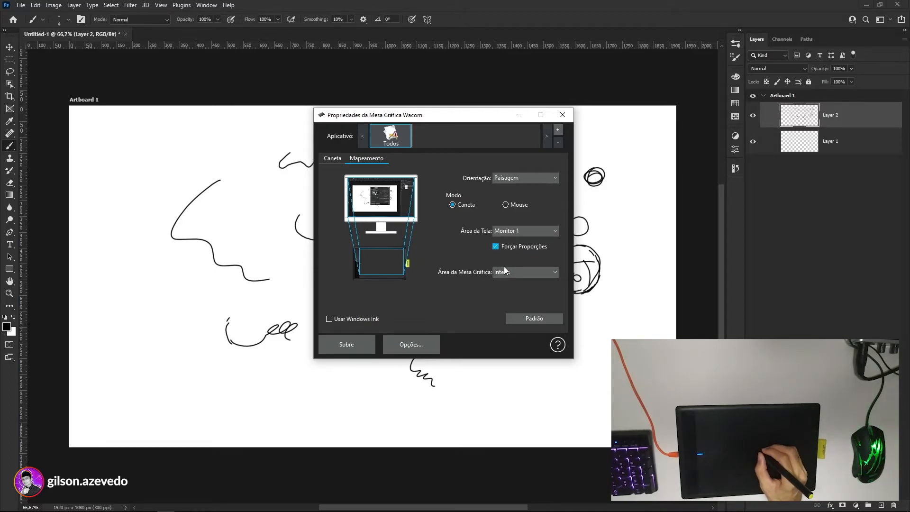
click(499, 271)
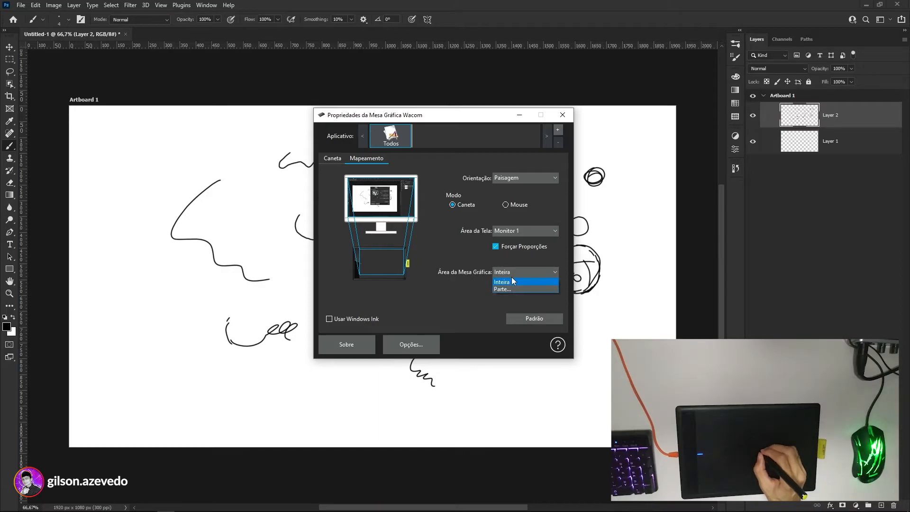
click(510, 275)
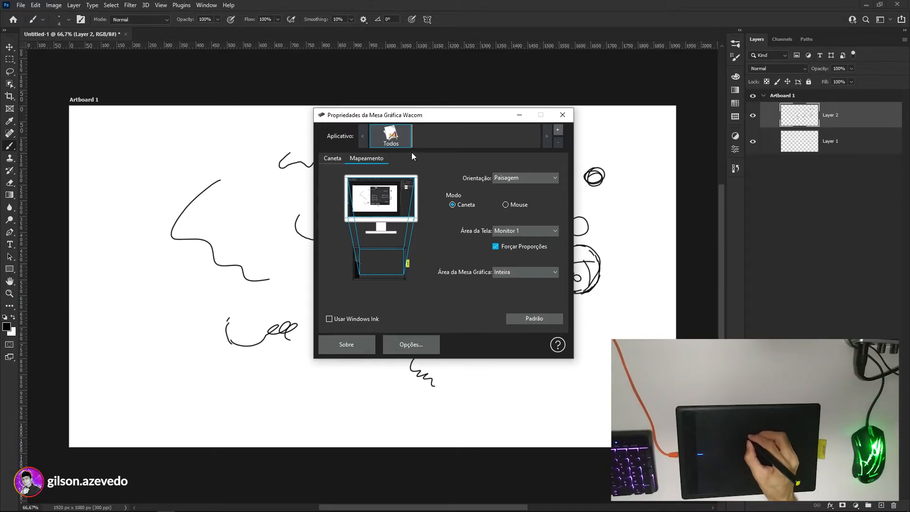
Add Photoshop from the currently open applications as an application with custom tablet settings
click(558, 130)
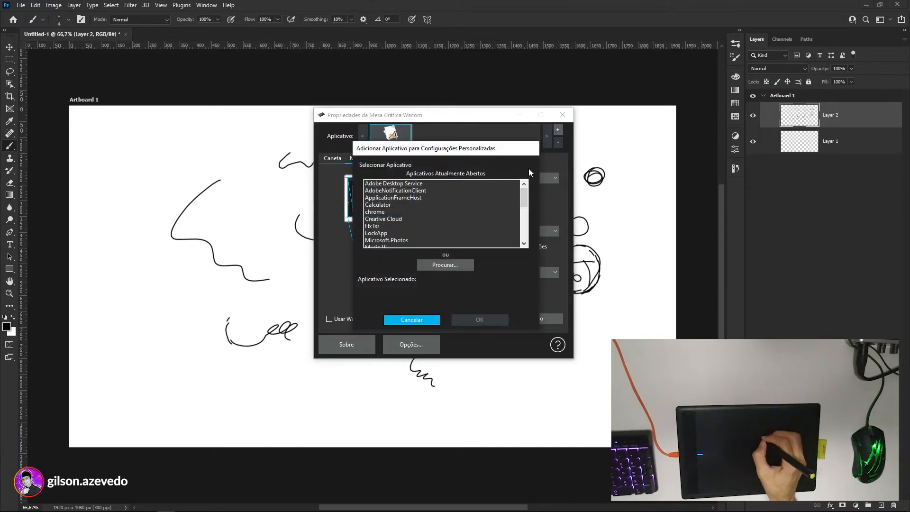
mouse_move(524, 198)
mouse_down()
mouse_move(525, 233)
mouse_move(527, 191)
mouse_up()
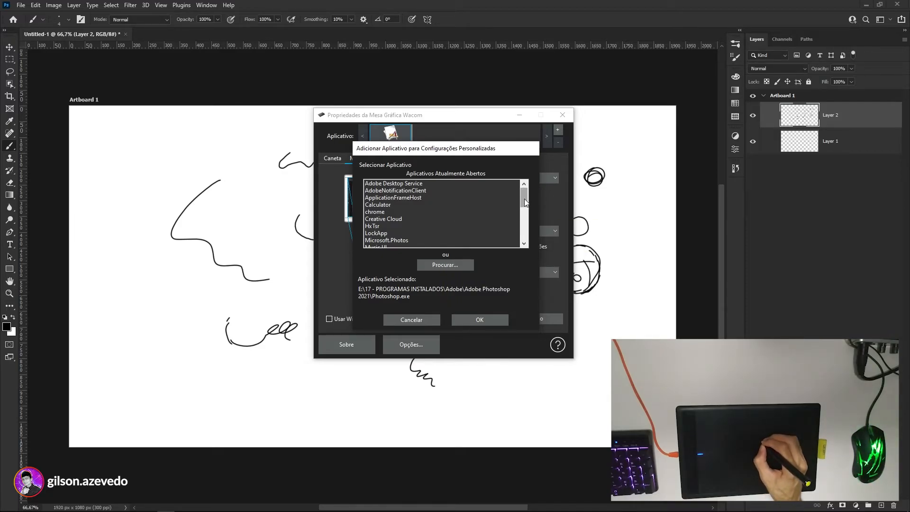
drag(525, 198, 523, 215)
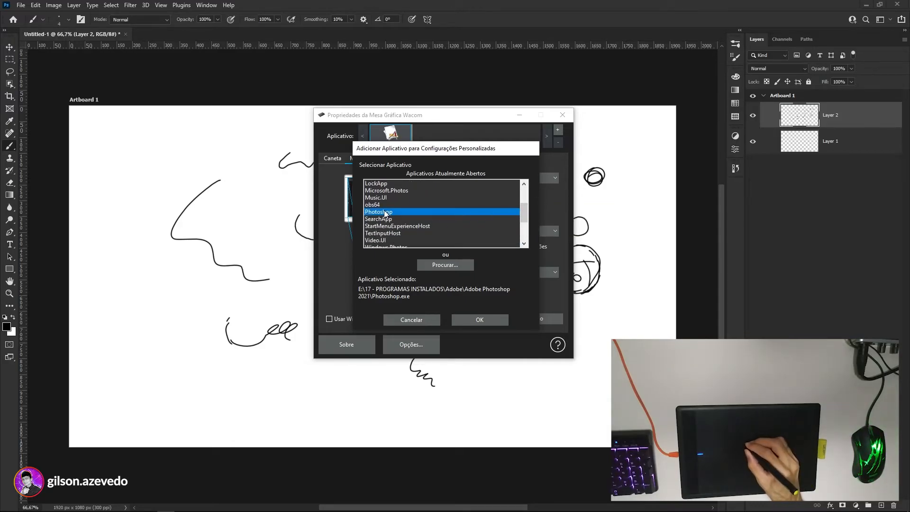
click(472, 321)
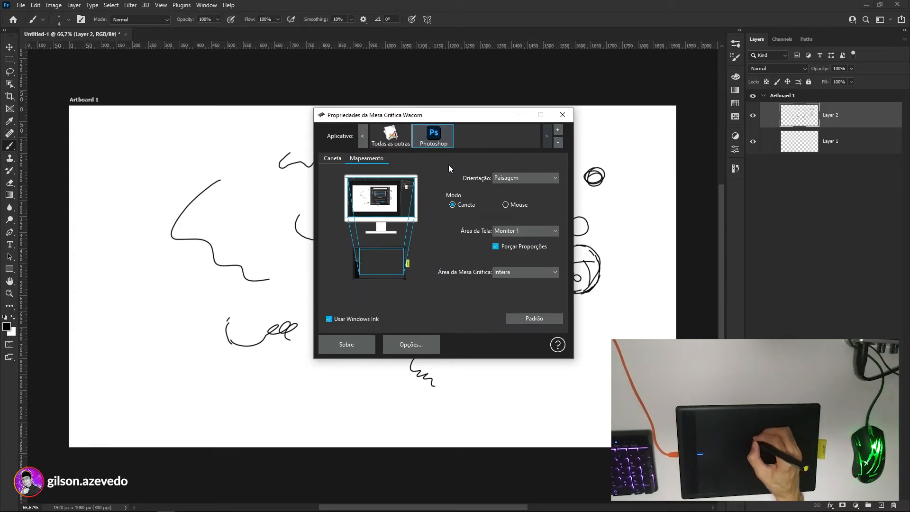
Compare Photoshop's pen settings with those of Todas as outras, and turn off Usar Windows Ink in the latter's mapping
click(333, 160)
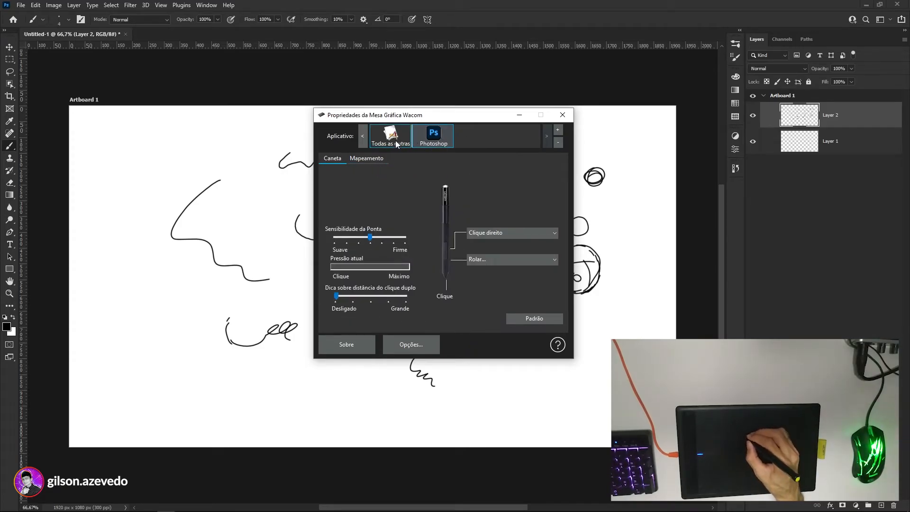
click(398, 138)
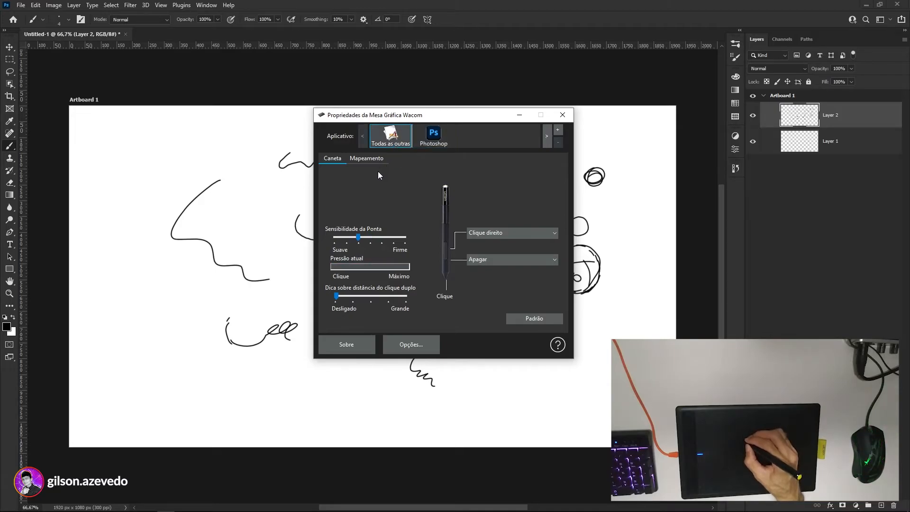
click(363, 161)
click(329, 319)
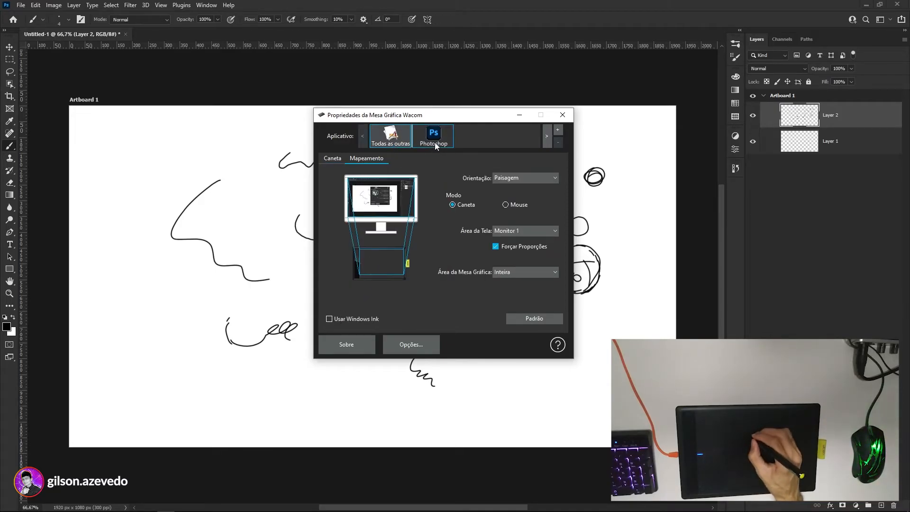
Review the pen and mapping settings saved for Photoshop, keeping the double-click distance at Desligado
click(434, 136)
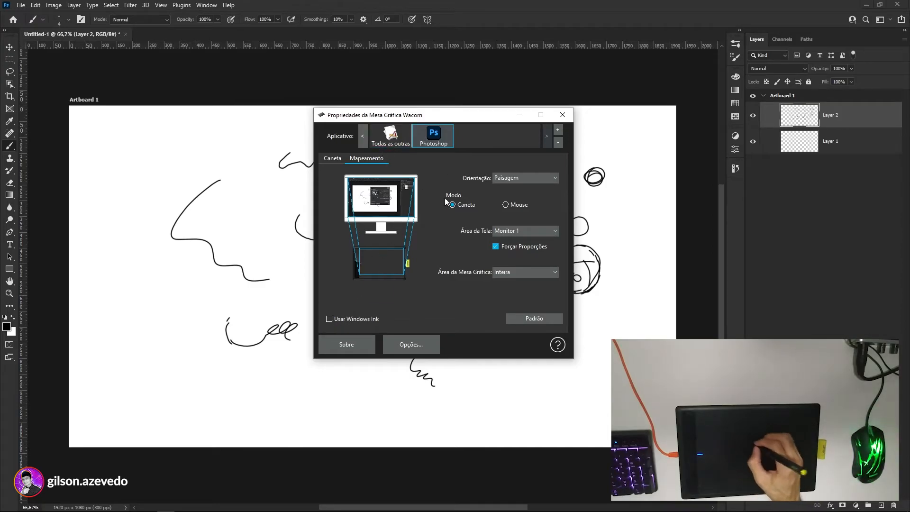
click(334, 159)
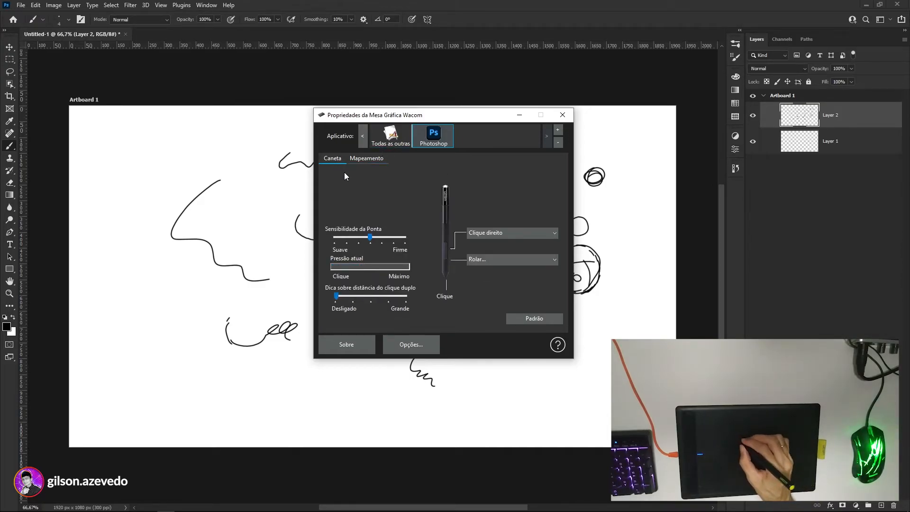
drag(335, 299, 326, 300)
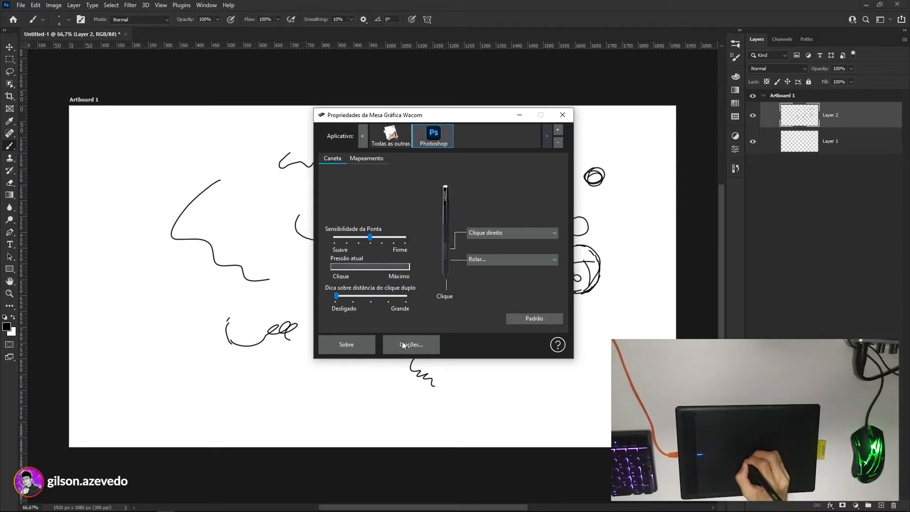
click(363, 159)
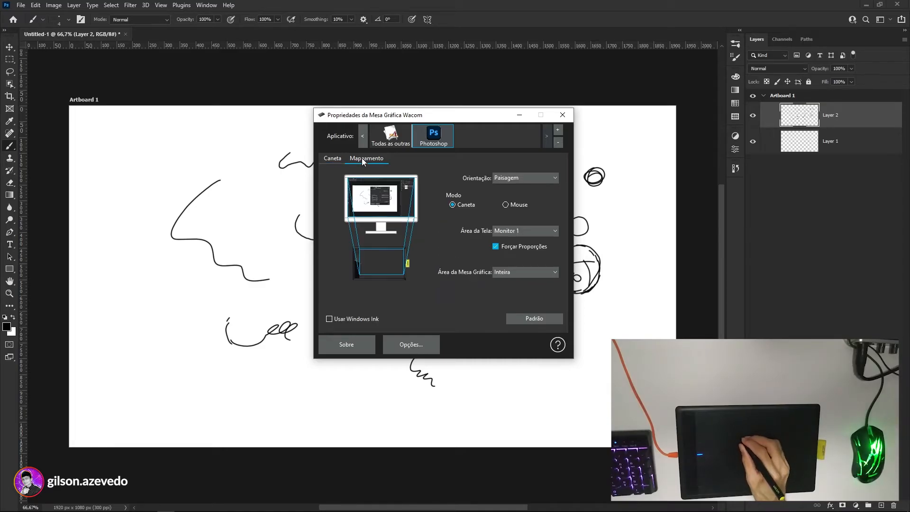
click(334, 161)
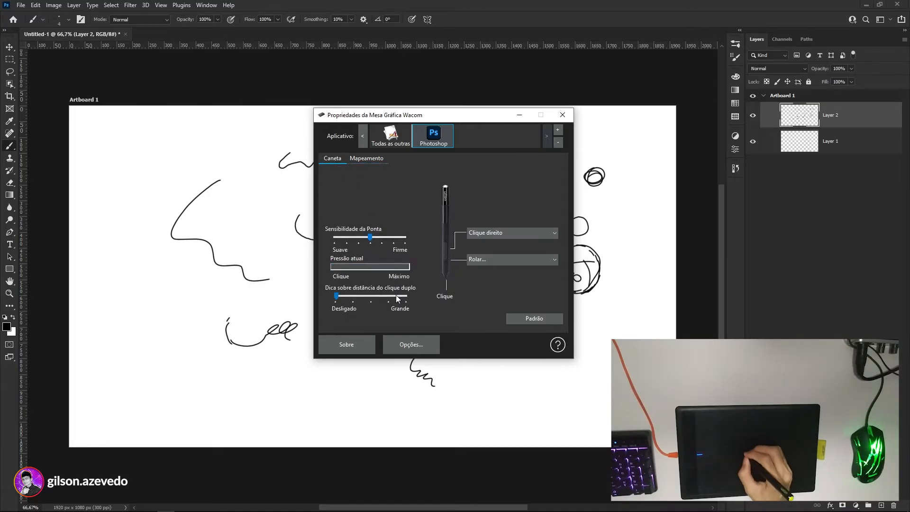
Confirm the tablet's general options with Clique variável as the pen button mode, and close the tablet properties
click(411, 345)
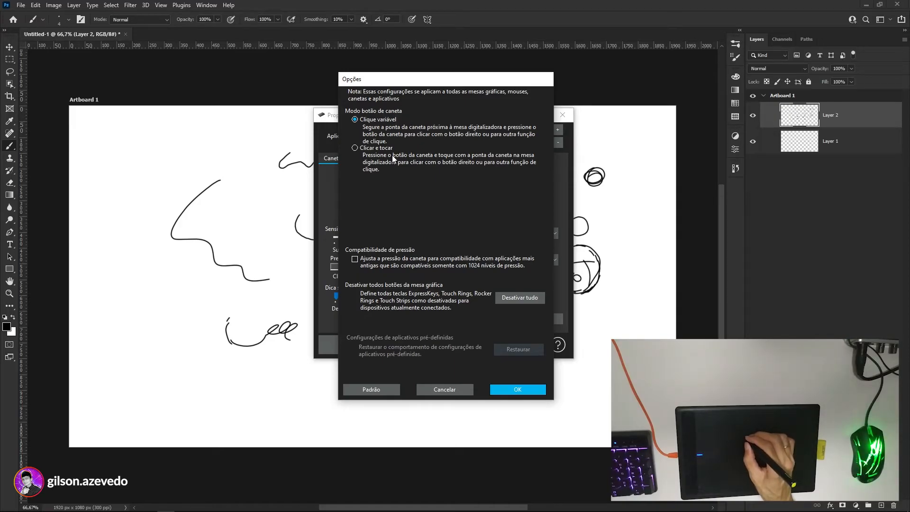
click(381, 119)
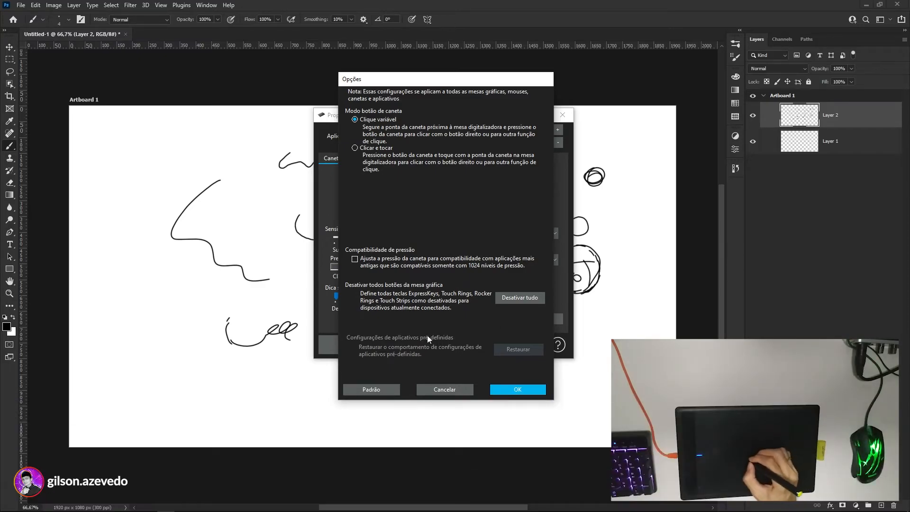
mouse_move(348, 78)
mouse_down()
mouse_move(357, 86)
mouse_move(450, 68)
mouse_move(390, 79)
mouse_up()
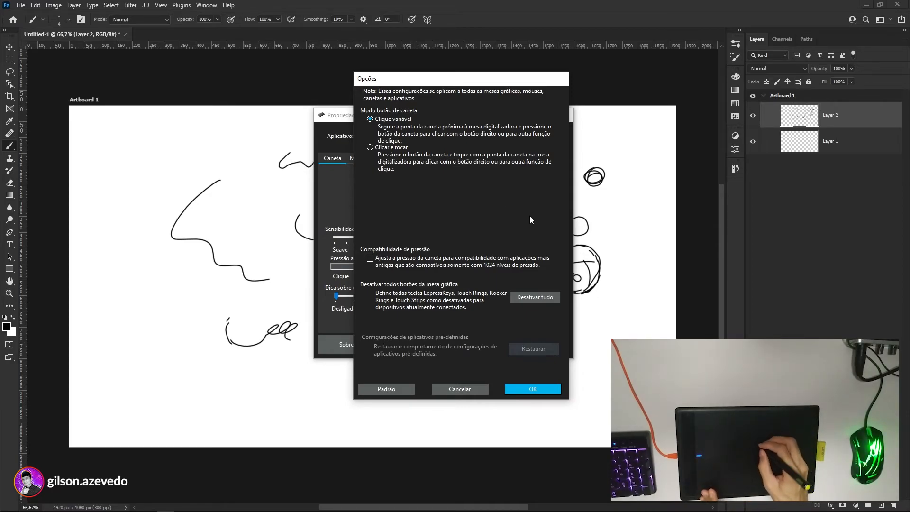
click(533, 389)
click(561, 117)
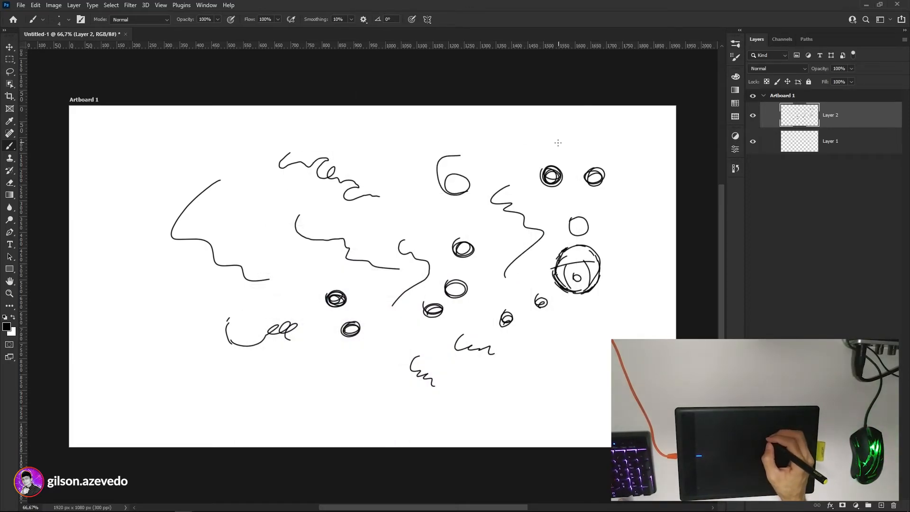
Replace the scribbled layer with a new empty one and paint a broad black area with a soft 557 px brush
key(Delete)
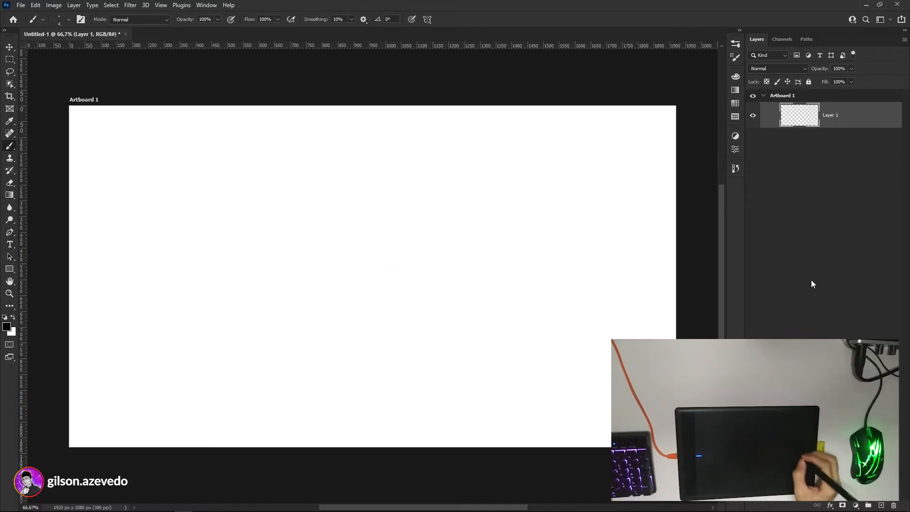
click(882, 505)
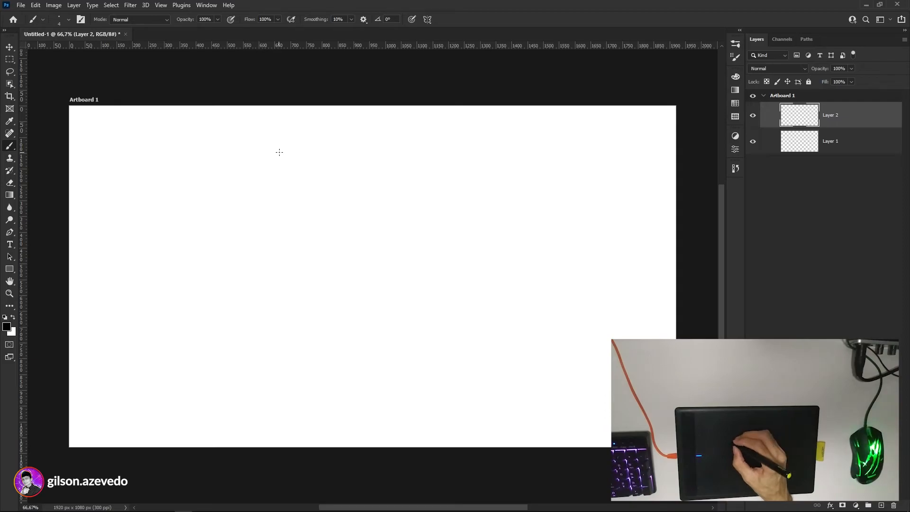
mouse_move(225, 238)
mouse_down()
mouse_move(223, 278)
mouse_move(213, 230)
mouse_move(227, 295)
mouse_move(224, 244)
mouse_move(235, 283)
mouse_move(222, 230)
mouse_move(239, 312)
mouse_move(210, 235)
mouse_move(248, 303)
mouse_move(266, 309)
mouse_move(260, 282)
mouse_move(351, 246)
mouse_move(362, 280)
mouse_up()
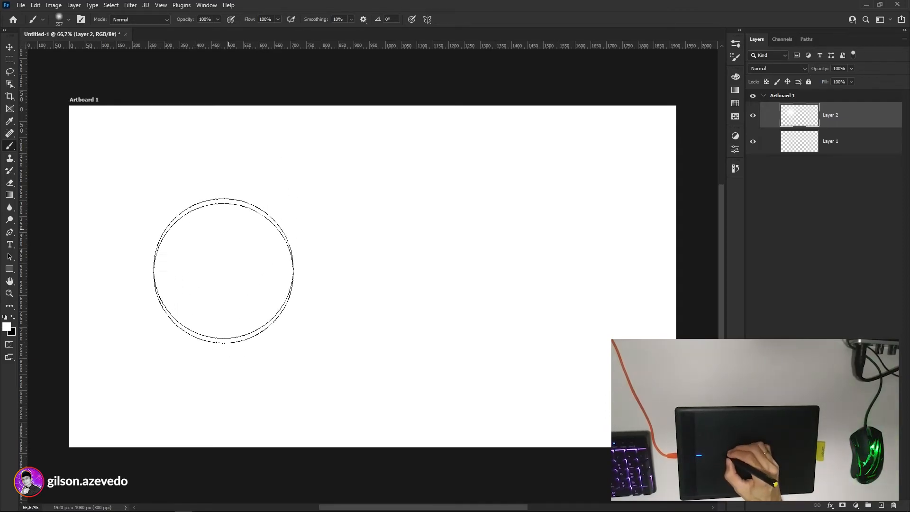
key(x)
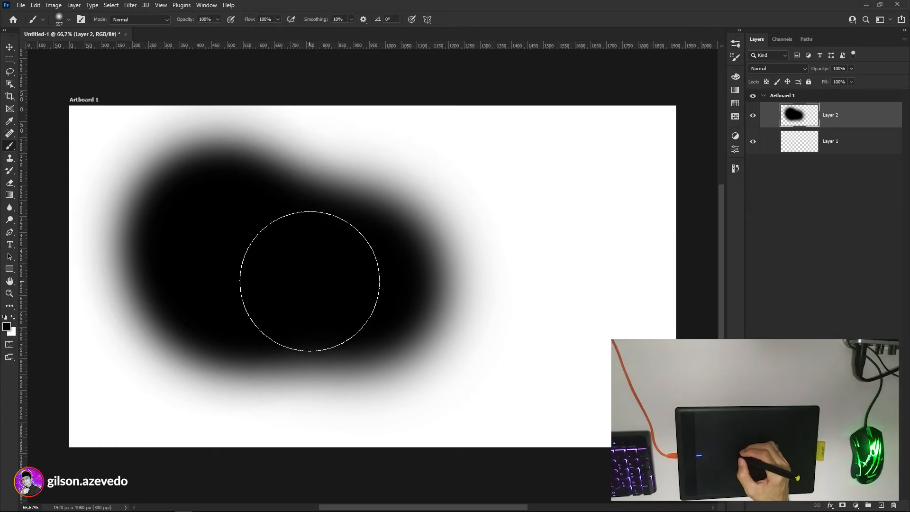
Clear the soft painting, set the brush hardness to 100%, and paint a wide hard-edged black area with the 557 px brush
key(ctrl+z)
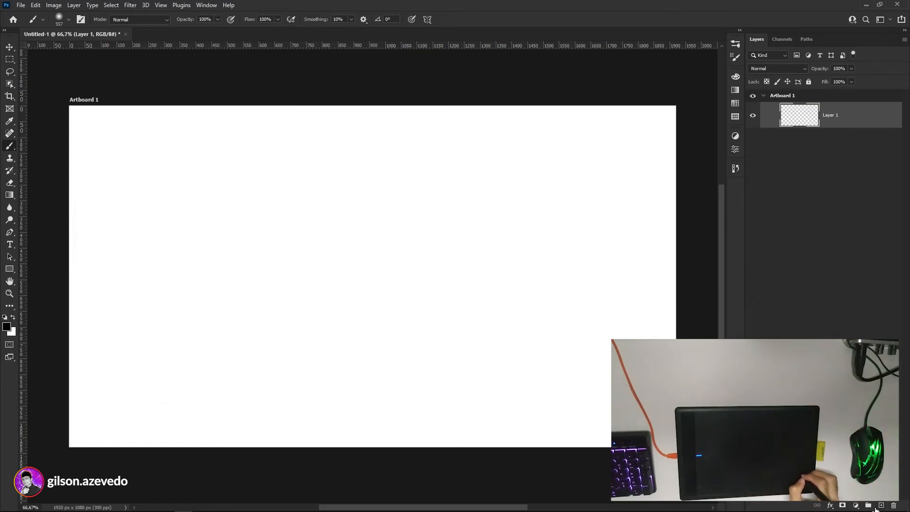
right_click(440, 230)
drag(494, 276, 566, 269)
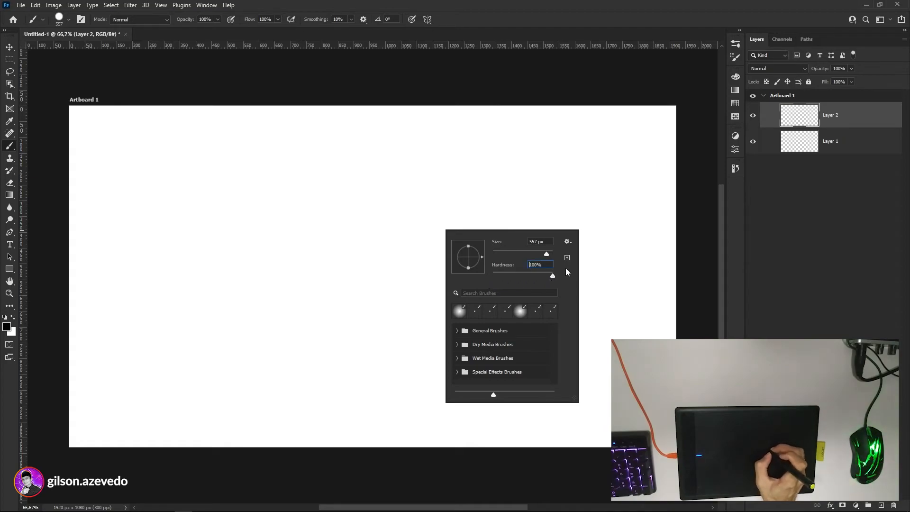
click(152, 255)
mouse_move(164, 263)
mouse_down()
mouse_move(289, 254)
mouse_move(325, 272)
mouse_up()
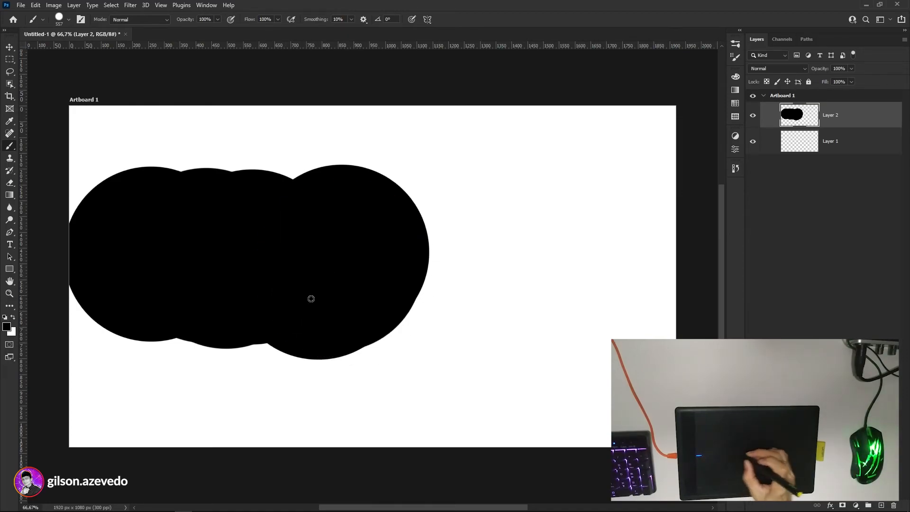
Reduce the brush size to 251 px and paint a smaller hard-edged black shape beside the large one
alt+click(501, 250)
mouse_move(502, 250)
mouse_down()
mouse_move(500, 288)
mouse_move(517, 293)
mouse_move(546, 252)
mouse_move(525, 236)
mouse_move(484, 282)
mouse_up()
click(494, 264)
key(d)
click(498, 263)
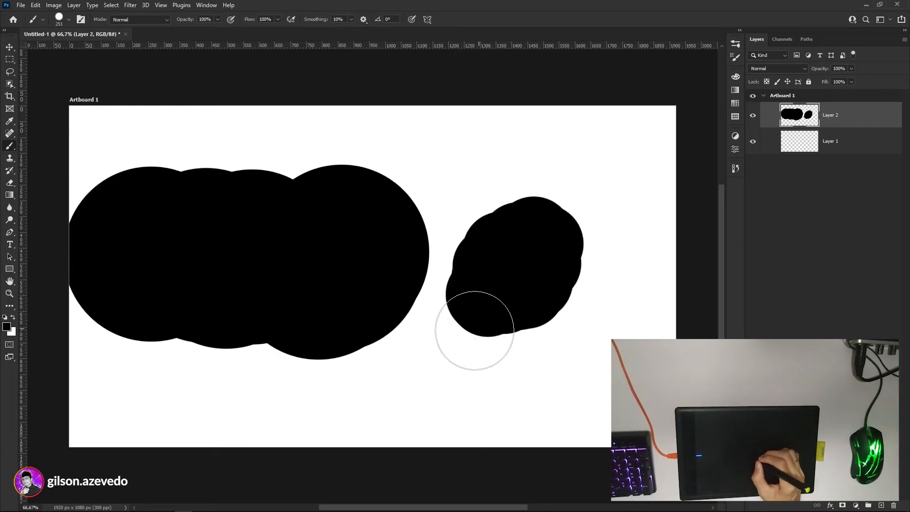
mouse_move(473, 334)
mouse_down()
mouse_move(482, 315)
mouse_move(513, 302)
mouse_move(520, 310)
mouse_move(505, 330)
mouse_move(530, 302)
mouse_move(508, 333)
mouse_up()
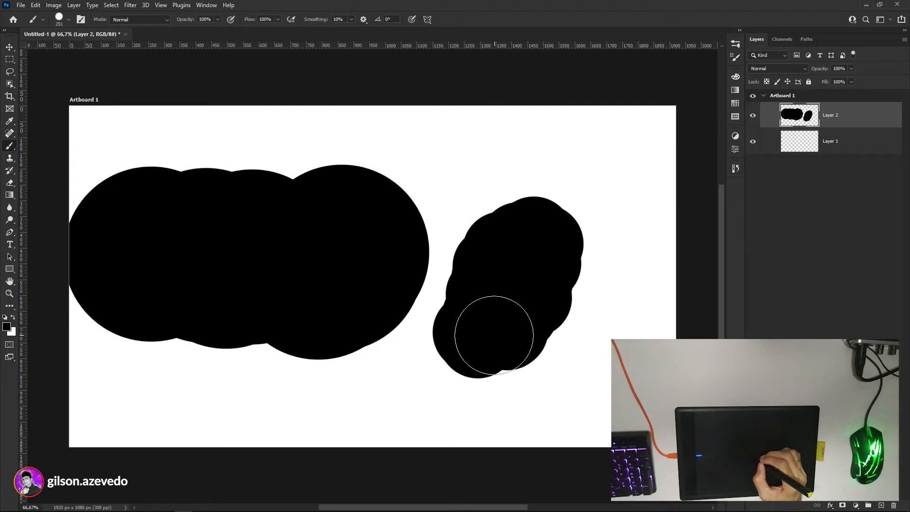
Replace the painted layer with a new empty one and enable pen pressure for brush opacity and size
key(Delete)
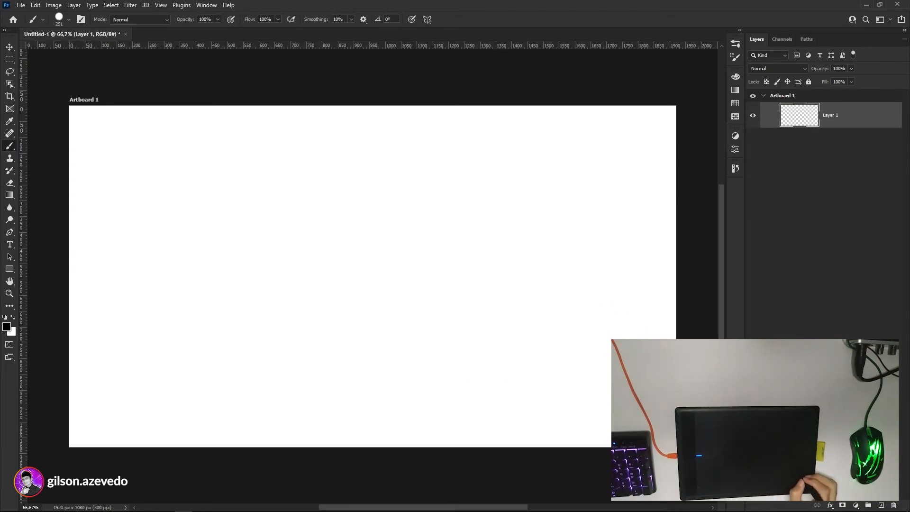
click(881, 505)
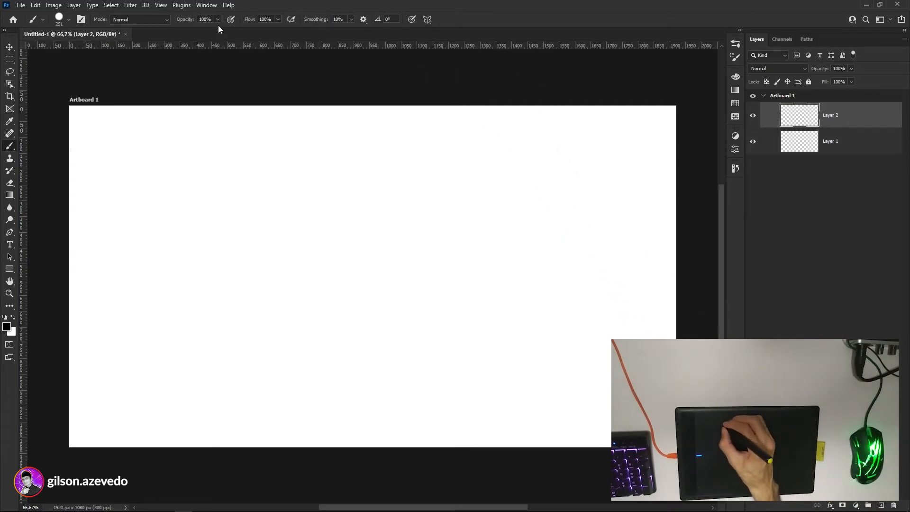
click(230, 21)
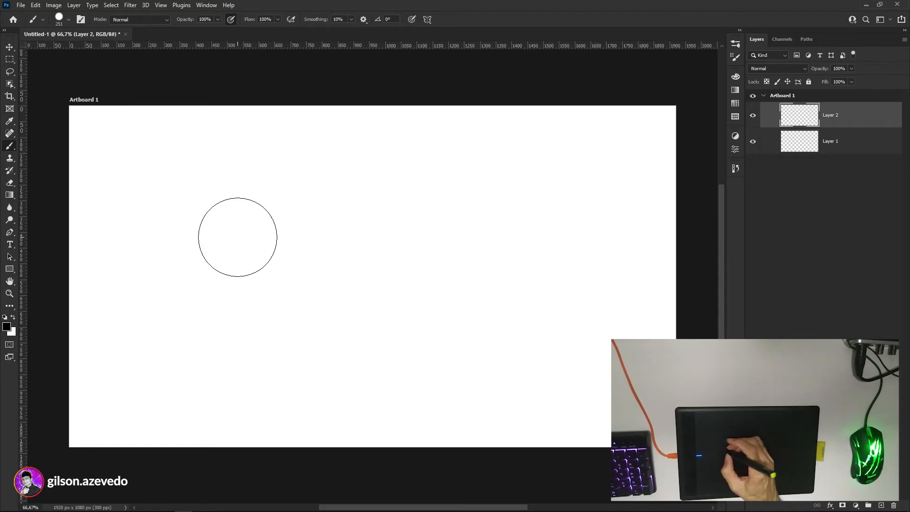
click(411, 21)
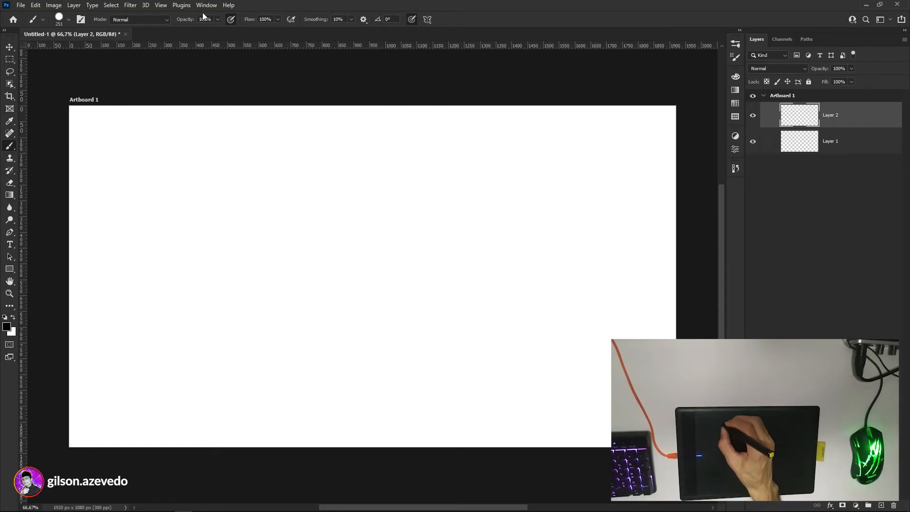
Set the brush flow to 46% and paint overlapping hard-edged strokes in the artboard's upper-left area
click(278, 19)
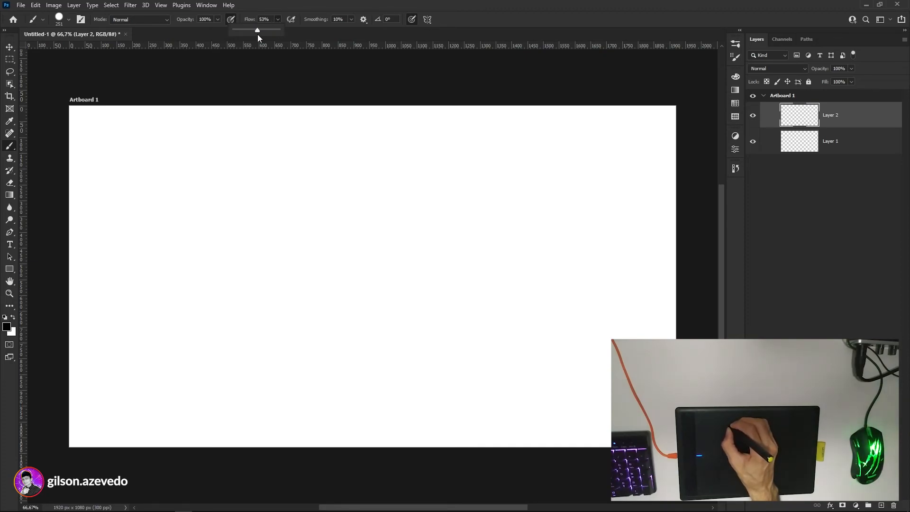
drag(256, 36, 254, 36)
click(333, 3)
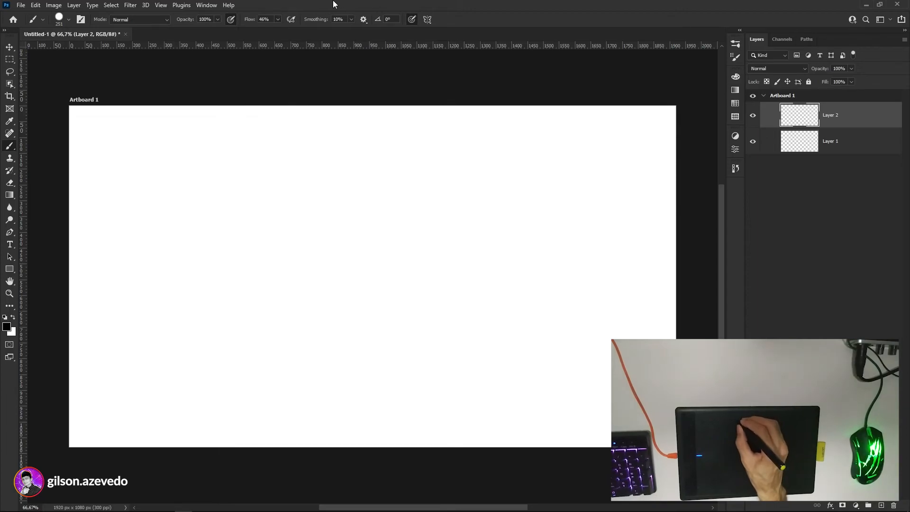
click(171, 202)
click(162, 221)
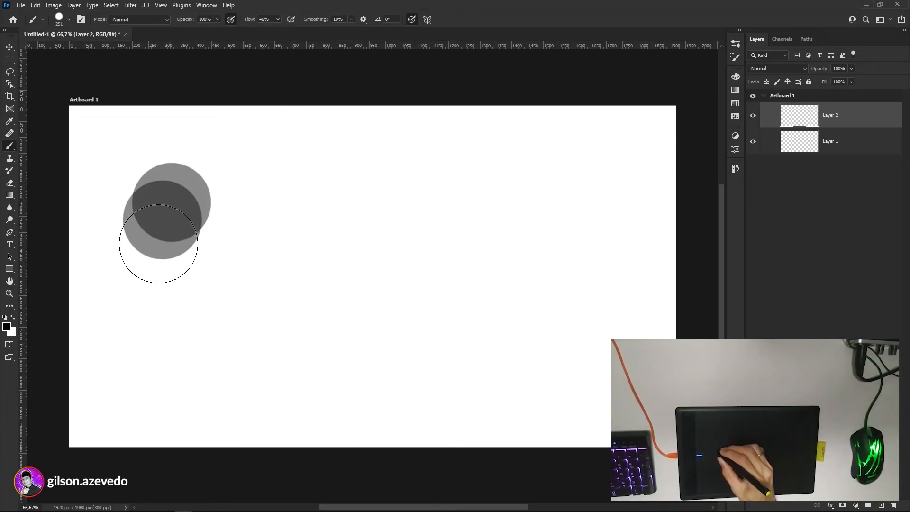
mouse_move(183, 209)
mouse_down()
mouse_move(172, 244)
mouse_move(189, 215)
mouse_move(183, 227)
mouse_move(162, 212)
mouse_move(149, 222)
mouse_move(155, 209)
mouse_move(144, 215)
mouse_move(163, 189)
mouse_move(134, 214)
mouse_move(138, 225)
mouse_move(214, 227)
mouse_move(210, 247)
mouse_move(225, 234)
mouse_move(239, 249)
mouse_move(251, 240)
mouse_move(243, 257)
mouse_move(184, 252)
mouse_move(191, 227)
mouse_move(166, 254)
mouse_up()
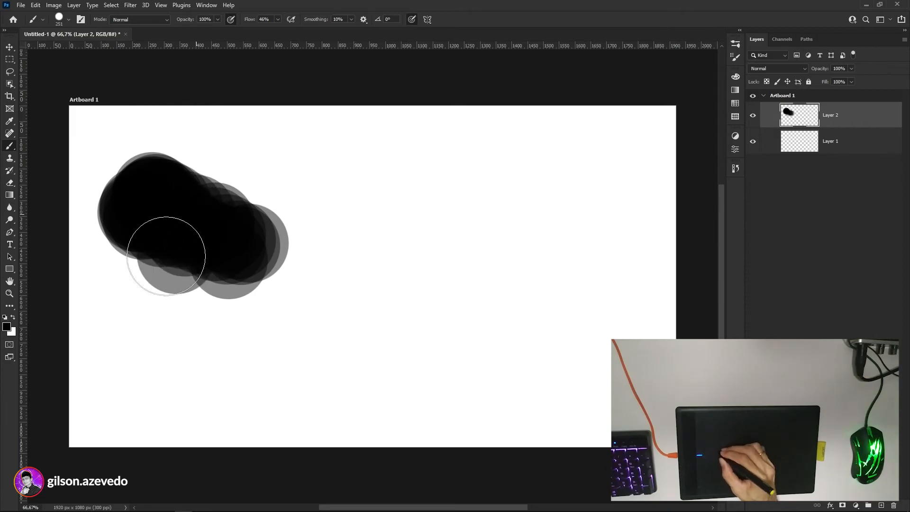
mouse_move(209, 223)
mouse_down()
mouse_move(210, 251)
mouse_move(231, 232)
mouse_move(221, 269)
mouse_move(220, 235)
mouse_up()
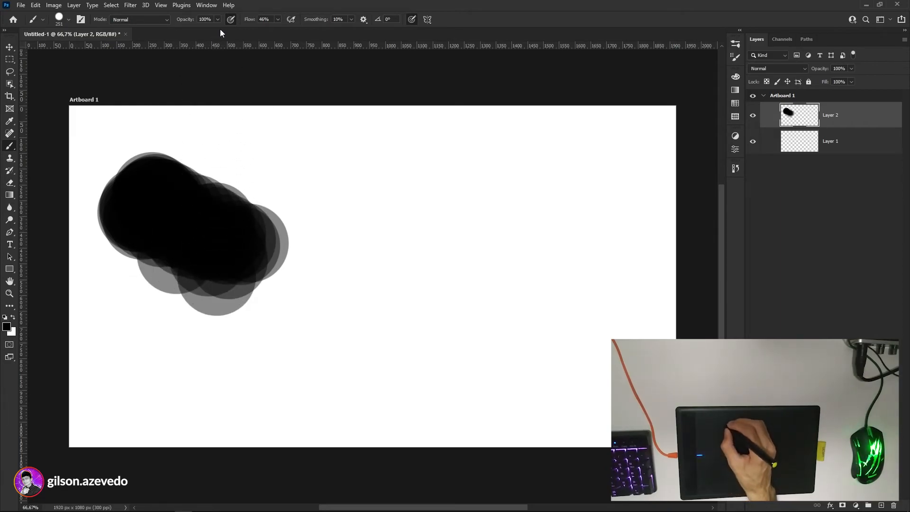
Set the brush flow to 12% and paint a second black shape near the artboard's centre, first hard-edged and then with a softened brush
click(279, 22)
drag(279, 30, 261, 35)
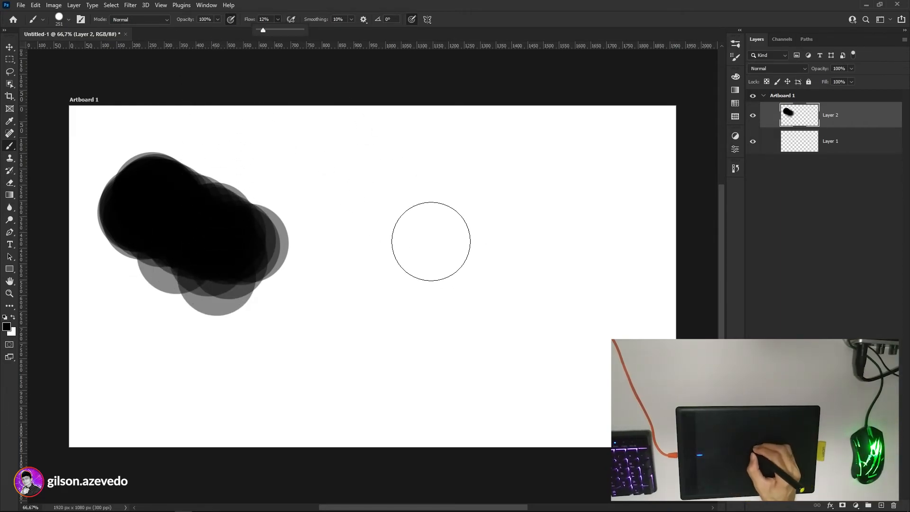
mouse_move(430, 242)
mouse_down()
mouse_move(408, 247)
mouse_move(403, 233)
mouse_move(416, 213)
mouse_move(384, 223)
mouse_move(405, 199)
mouse_move(379, 214)
mouse_move(406, 192)
mouse_move(394, 191)
mouse_move(380, 210)
mouse_move(386, 218)
mouse_move(435, 234)
mouse_move(410, 226)
mouse_move(440, 247)
mouse_up()
right_click(408, 212)
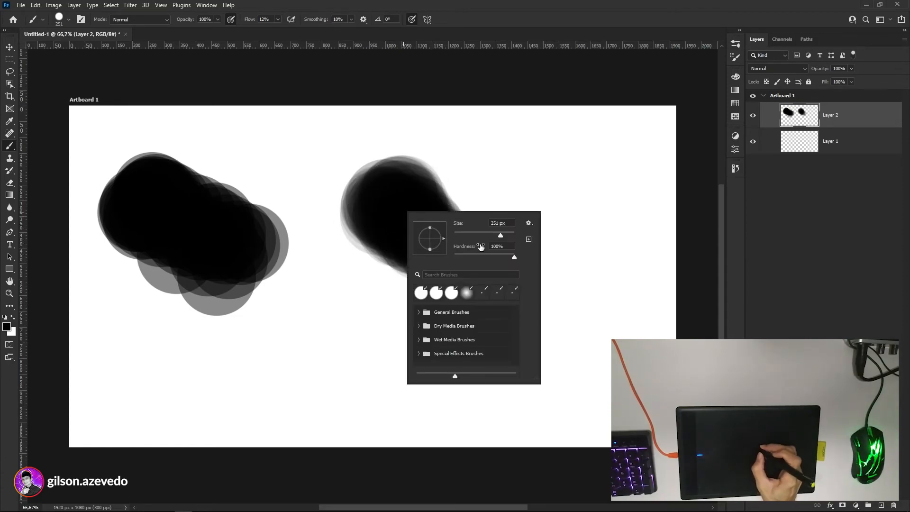
mouse_move(373, 205)
mouse_down()
mouse_move(411, 203)
mouse_move(389, 198)
mouse_move(436, 236)
mouse_move(408, 227)
mouse_move(429, 248)
mouse_move(451, 231)
mouse_up()
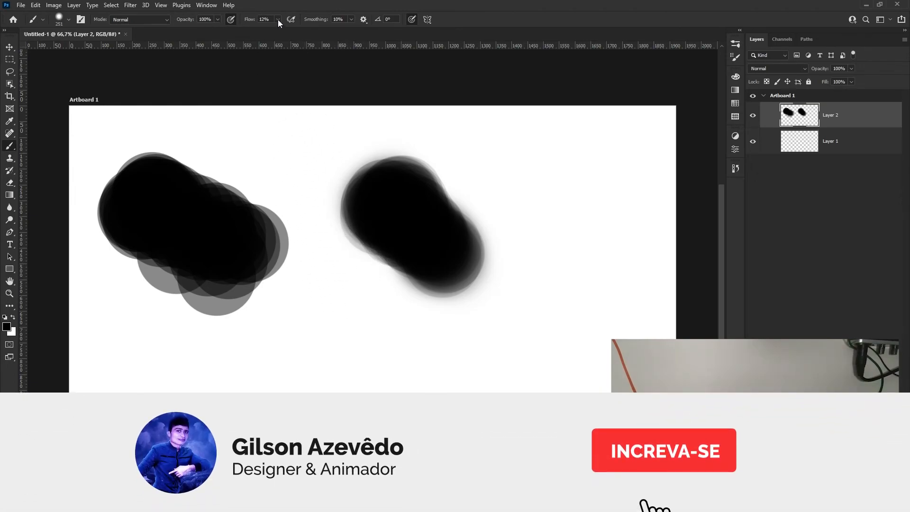
Set the brush flow to 51% and opacity to 38%, and paint a soft diagonal stroke in the artboard's lower-right area
click(278, 19)
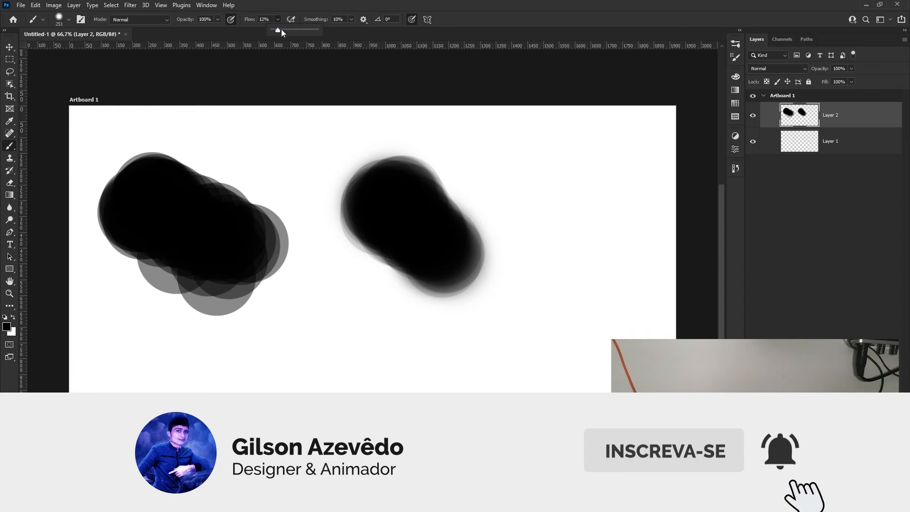
drag(292, 32, 295, 33)
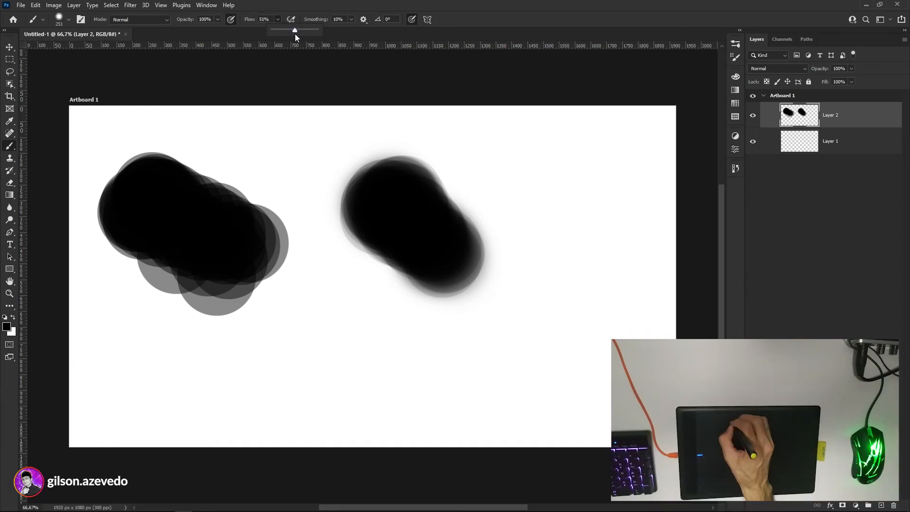
click(217, 19)
drag(217, 29, 191, 30)
mouse_move(549, 335)
mouse_down()
mouse_move(467, 366)
mouse_move(536, 338)
mouse_move(539, 329)
mouse_move(480, 364)
mouse_move(537, 319)
mouse_move(499, 355)
mouse_move(433, 377)
mouse_move(508, 346)
mouse_move(552, 303)
mouse_move(550, 325)
mouse_move(556, 317)
mouse_move(525, 343)
mouse_move(553, 315)
mouse_up()
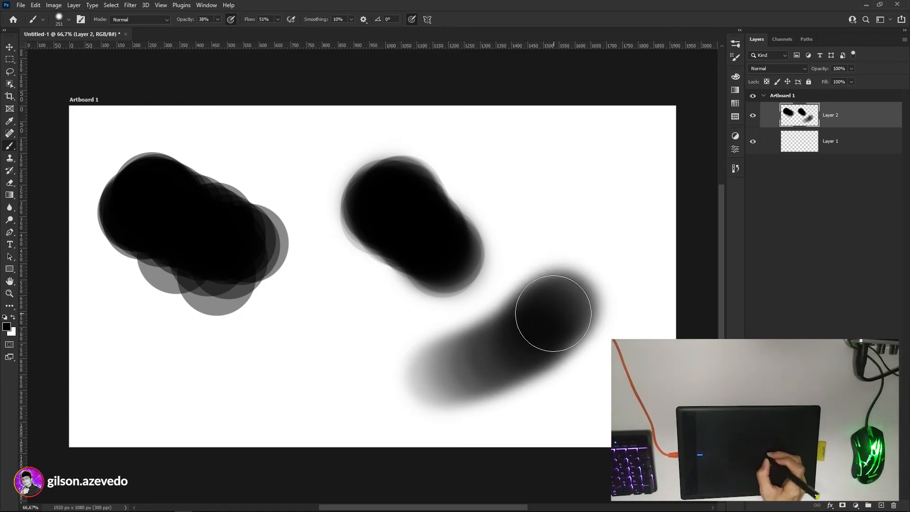
right_click(554, 315)
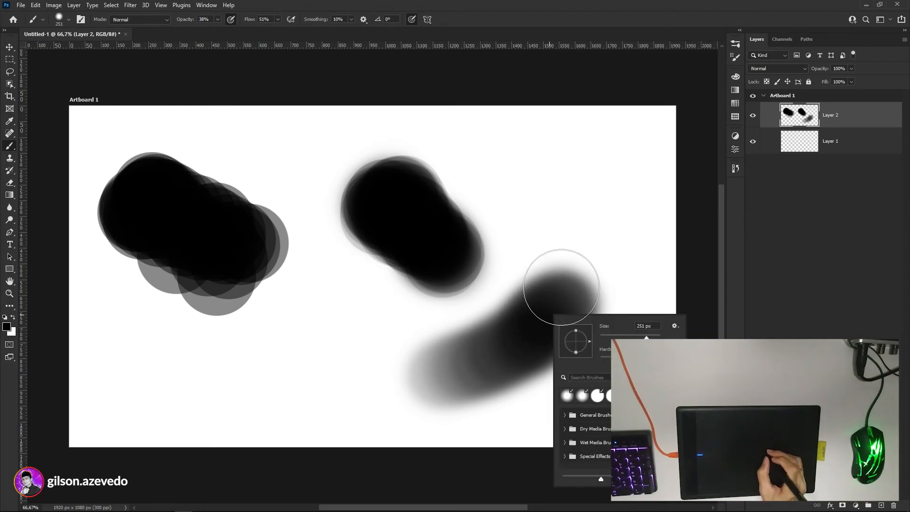
click(589, 285)
mouse_move(589, 284)
mouse_down()
mouse_move(537, 330)
mouse_move(508, 337)
mouse_move(525, 325)
mouse_move(491, 355)
mouse_move(425, 378)
mouse_move(474, 362)
mouse_move(571, 294)
mouse_move(455, 368)
mouse_move(443, 319)
mouse_up()
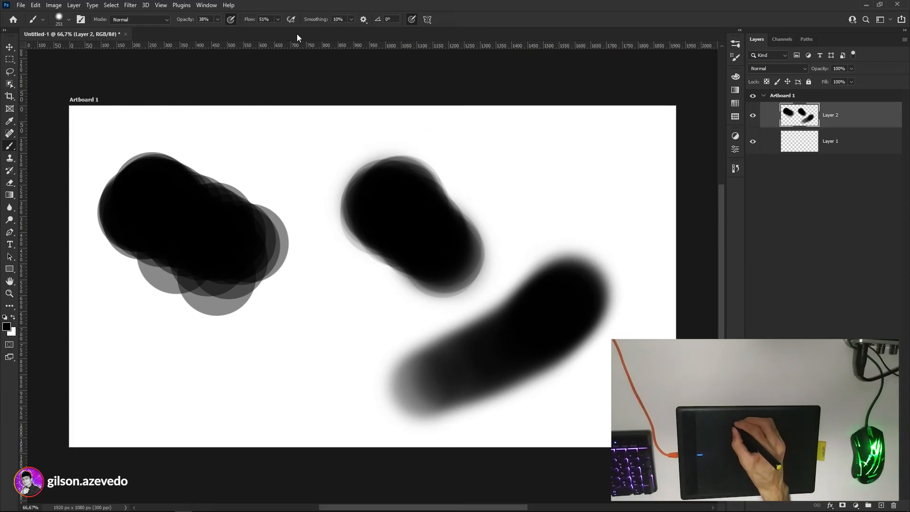
Enable airbrush-style build-up for the brush and paint a soft black dot below the artboard's centre shape
click(291, 20)
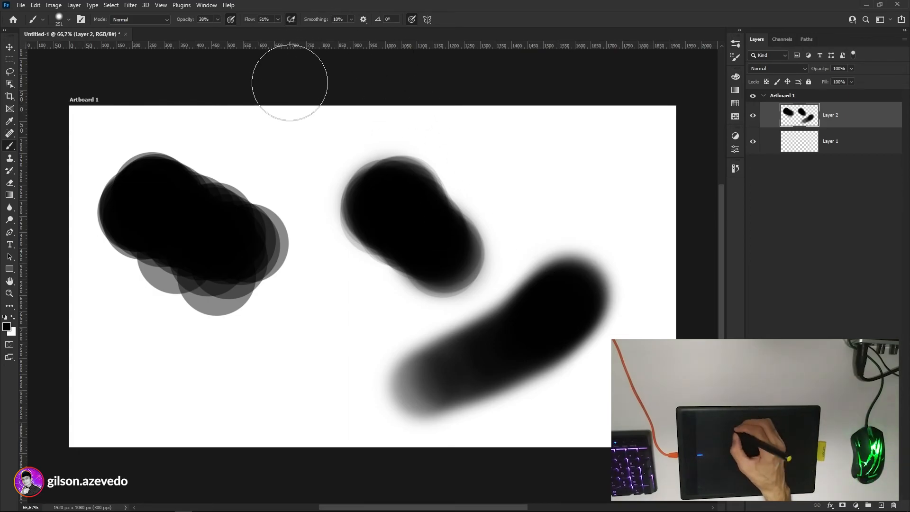
mouse_move(334, 317)
mouse_down()
mouse_move(329, 329)
mouse_move(331, 319)
mouse_move(346, 319)
mouse_up()
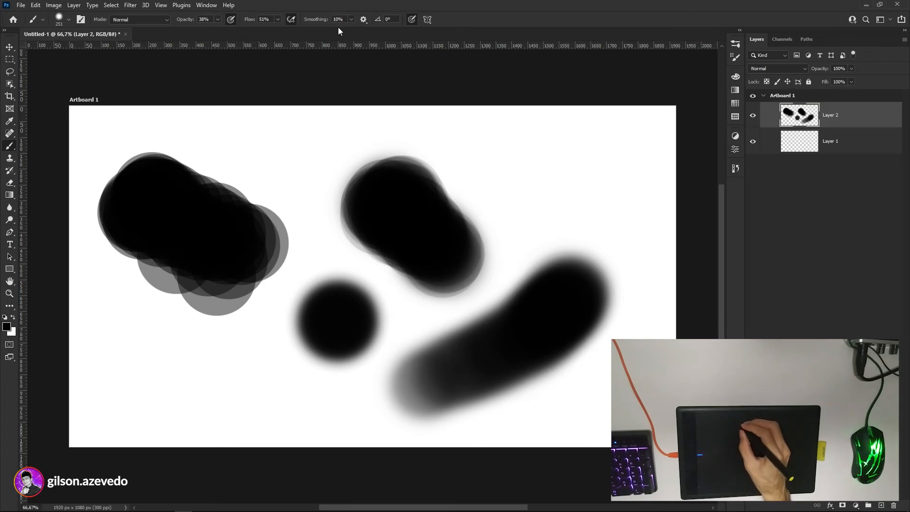
Replace the painted layer with a new empty one and set the brush size to 14 px
key(Delete)
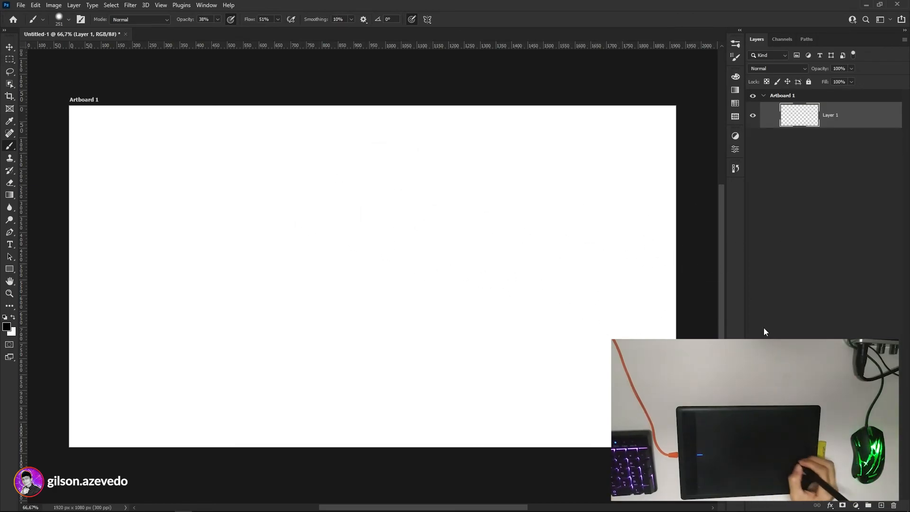
click(882, 507)
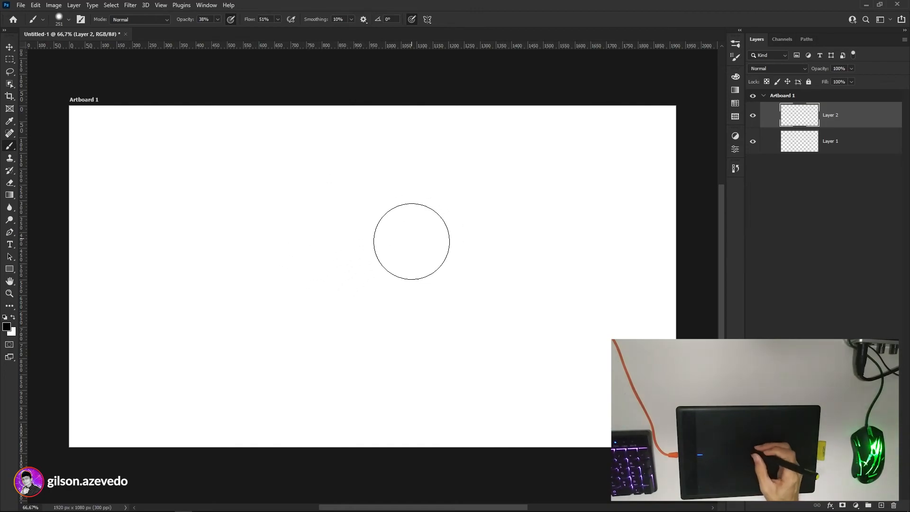
right_click(403, 230)
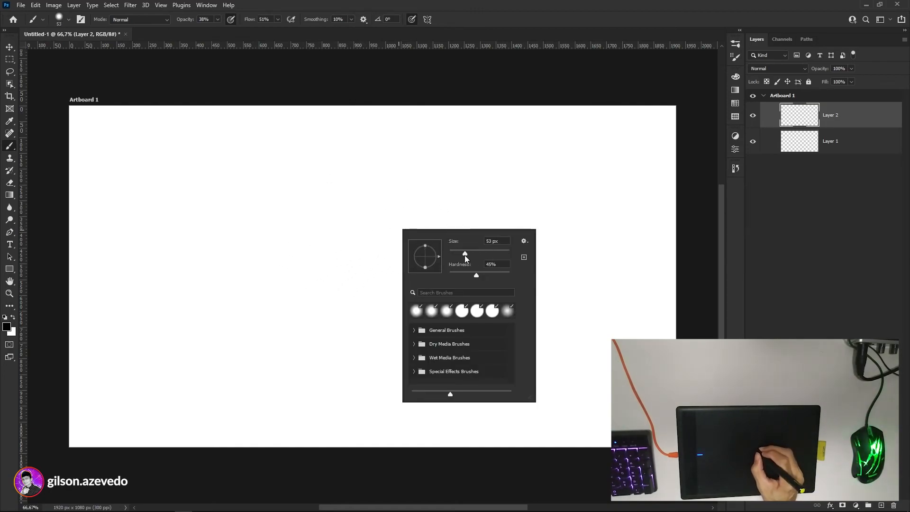
drag(456, 257, 452, 259)
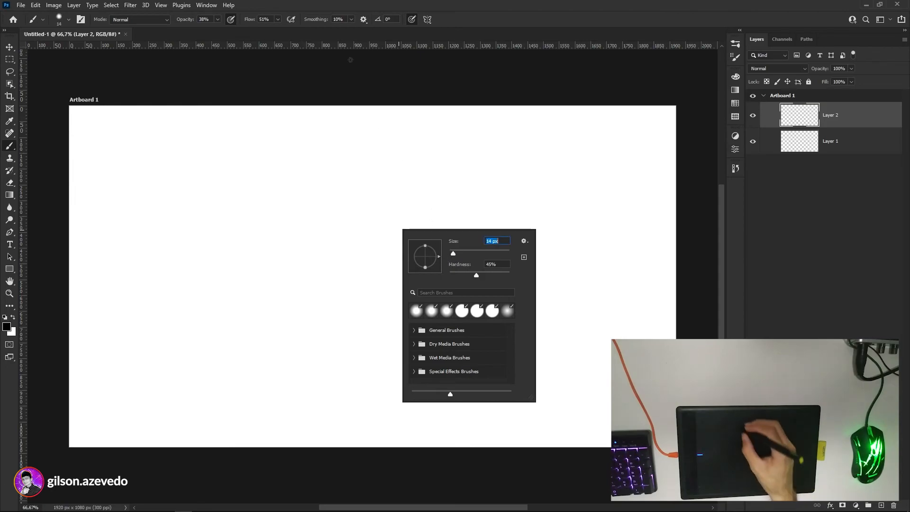
key(Return)
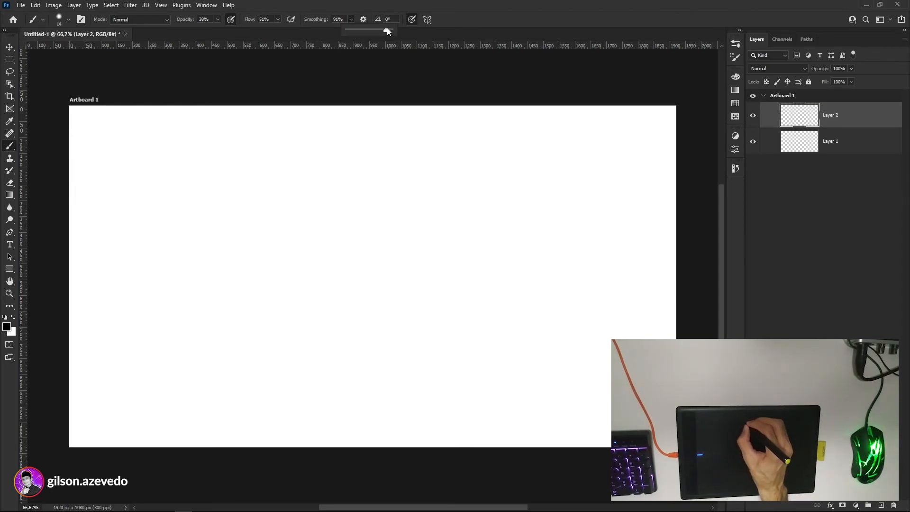
Set the brush smoothing to 100%, paint a long looping test line across the artboard, and undo it
click(421, 1)
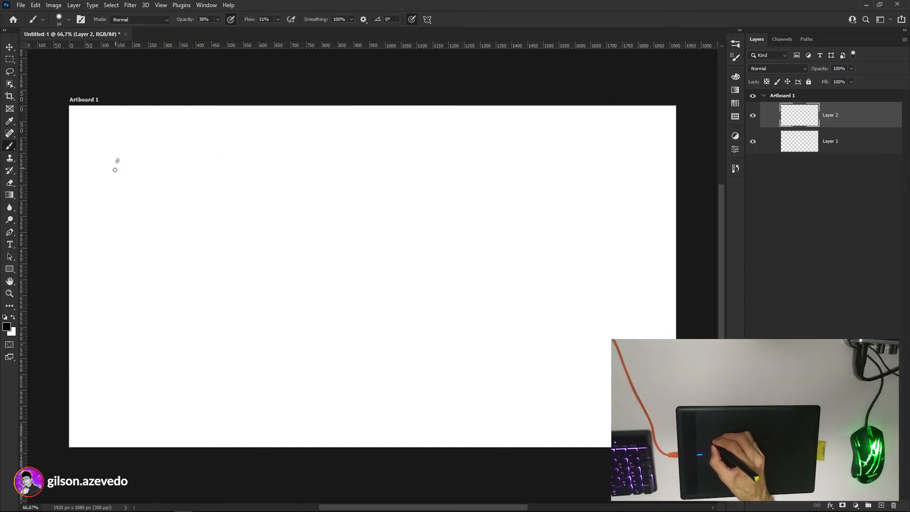
mouse_move(147, 197)
mouse_down()
mouse_move(187, 169)
mouse_move(261, 163)
mouse_move(317, 215)
mouse_move(379, 176)
mouse_move(443, 199)
mouse_move(522, 205)
mouse_move(499, 261)
mouse_move(262, 241)
mouse_move(128, 346)
mouse_move(285, 341)
mouse_move(546, 276)
mouse_move(592, 392)
mouse_move(331, 362)
mouse_move(140, 360)
mouse_move(242, 410)
mouse_move(400, 321)
mouse_move(533, 346)
mouse_move(372, 357)
mouse_move(452, 237)
mouse_move(364, 319)
mouse_move(360, 300)
mouse_up()
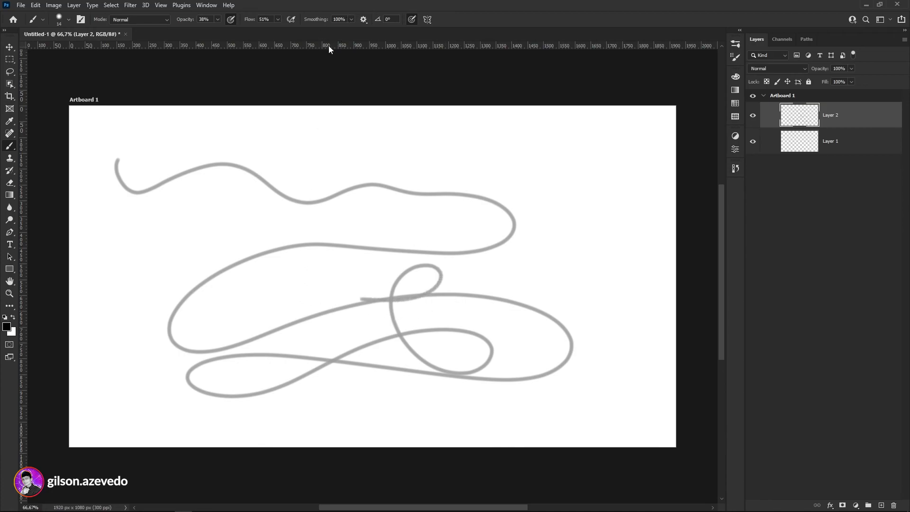
key(ctrl+z)
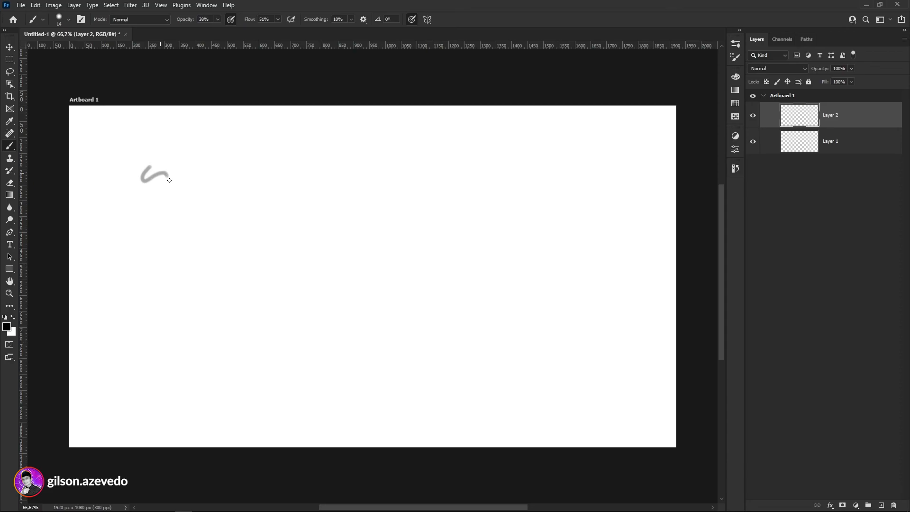
Paint a short wavy line at 10% smoothing, and long overlapping loops and a small dark circle at 0% smoothing
drag(227, 186, 340, 193)
click(351, 20)
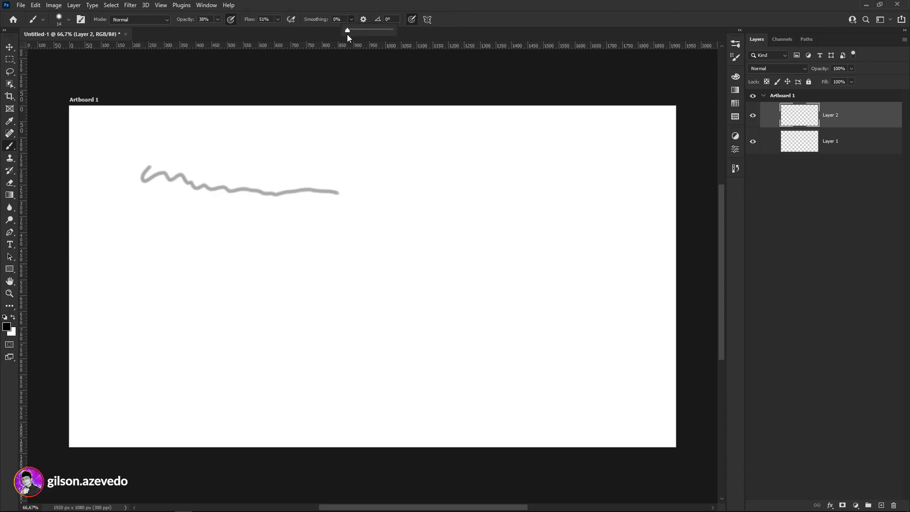
click(280, 274)
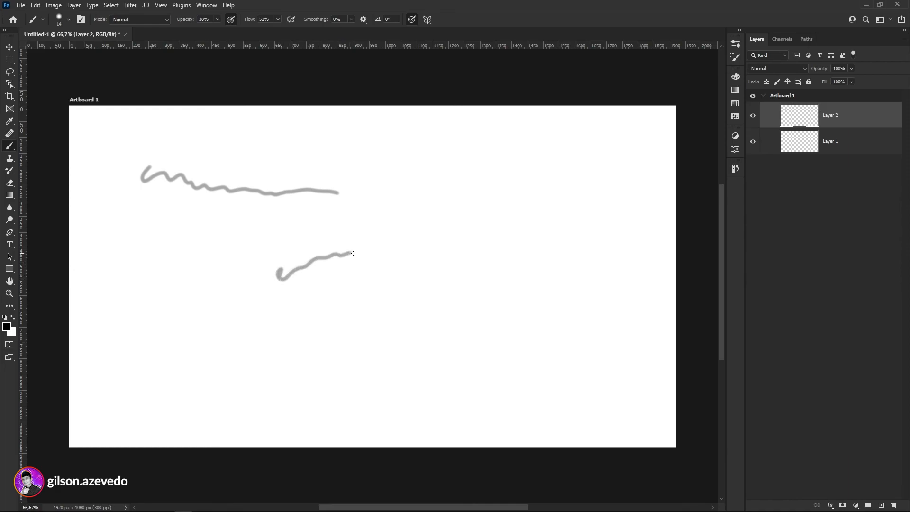
mouse_move(404, 253)
mouse_down()
mouse_move(553, 236)
mouse_move(283, 321)
mouse_move(179, 370)
mouse_move(472, 386)
mouse_move(589, 336)
mouse_move(308, 315)
mouse_move(308, 211)
mouse_move(529, 176)
mouse_move(500, 220)
mouse_move(457, 253)
mouse_move(612, 260)
mouse_move(491, 297)
mouse_move(266, 254)
mouse_move(323, 345)
mouse_move(476, 337)
mouse_move(444, 265)
mouse_move(455, 259)
mouse_move(371, 354)
mouse_up()
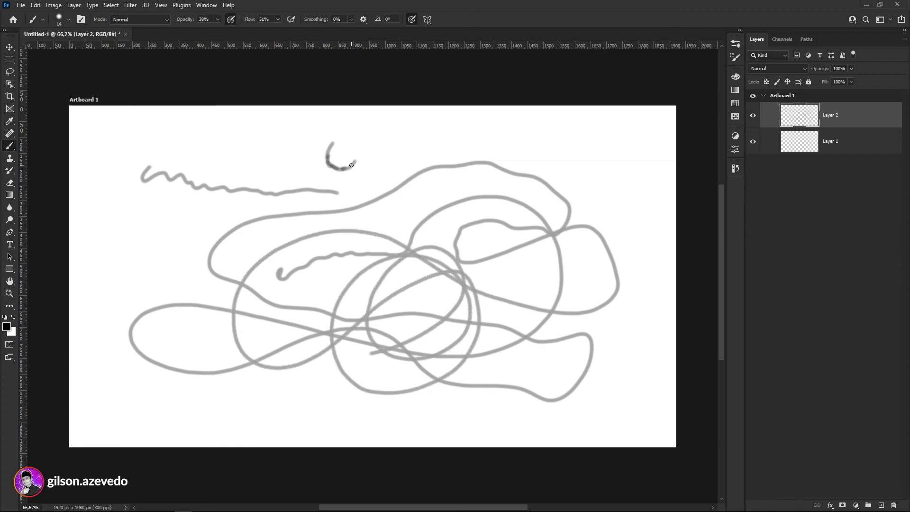
mouse_move(351, 165)
mouse_down()
mouse_move(327, 159)
mouse_move(330, 168)
mouse_move(353, 161)
mouse_move(350, 146)
mouse_move(330, 150)
mouse_move(335, 162)
mouse_move(356, 162)
mouse_move(341, 144)
mouse_move(335, 172)
mouse_move(336, 150)
mouse_move(354, 158)
mouse_move(345, 175)
mouse_up()
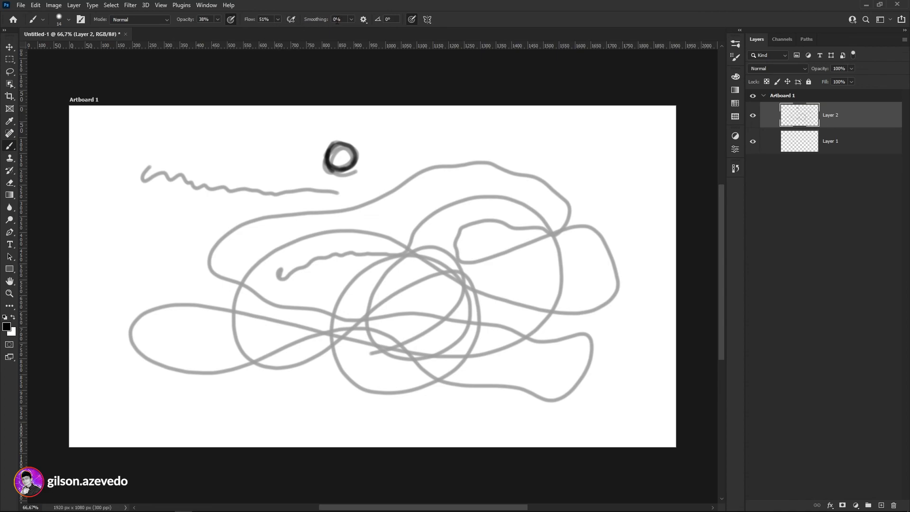
Set the brush smoothing to 24% and paint a short wavy stroke and two small round marks near the artboard's upper edge
click(352, 19)
mouse_move(397, 127)
mouse_down()
mouse_move(421, 133)
mouse_move(429, 142)
mouse_move(443, 125)
mouse_move(431, 142)
mouse_move(430, 130)
mouse_move(480, 128)
mouse_up()
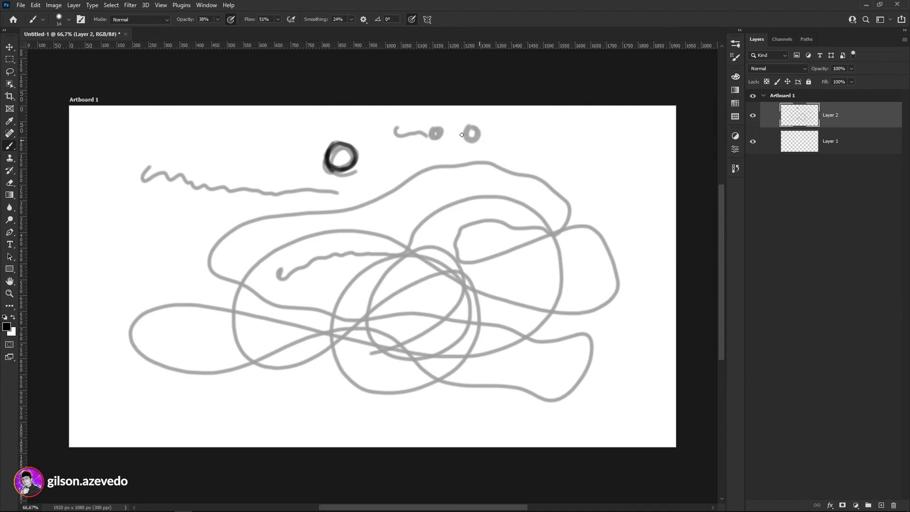